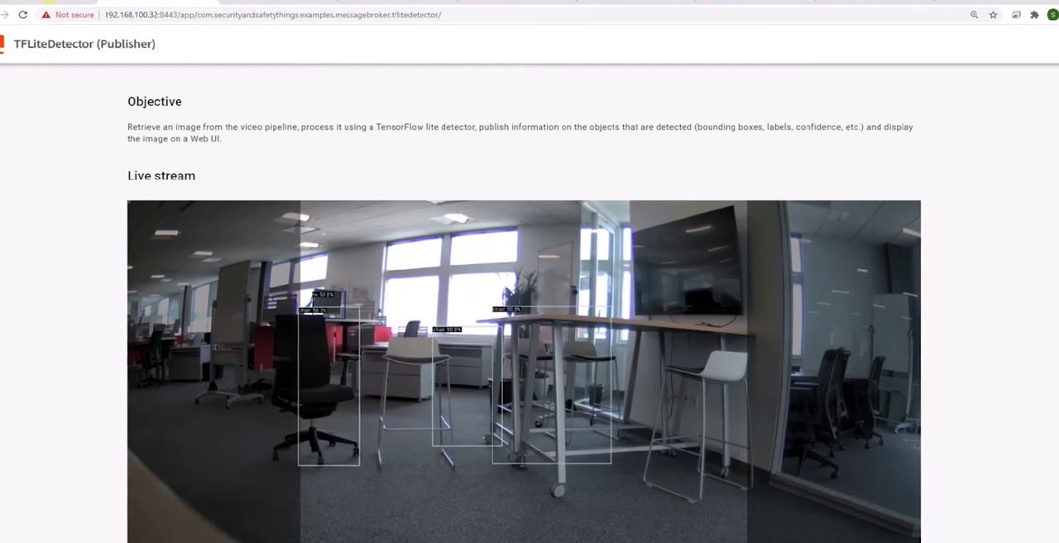
Step: Return to the reference camera's web interface and open its IoT gateway settings
{"action": "left_click", "coordinate": [43, 1]}
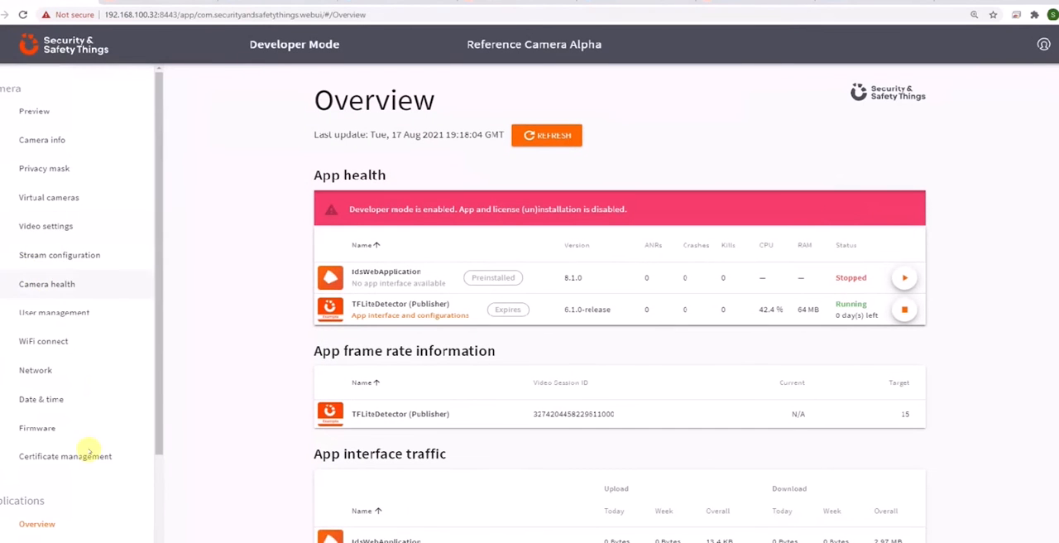
{"action": "scroll", "coordinate": [76, 447], "scroll_direction": "down", "scroll_amount": 1}
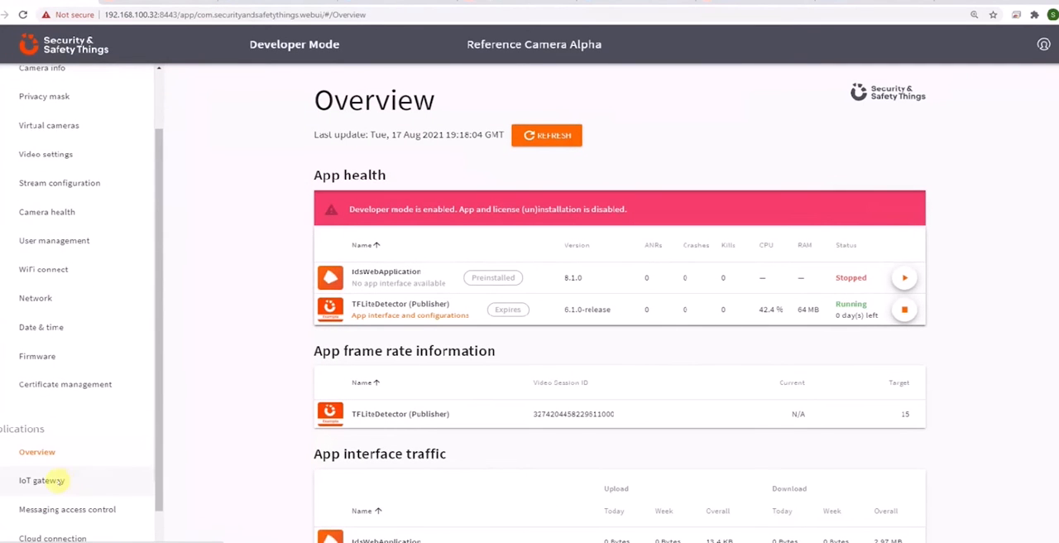
{"action": "left_click", "coordinate": [57, 479]}
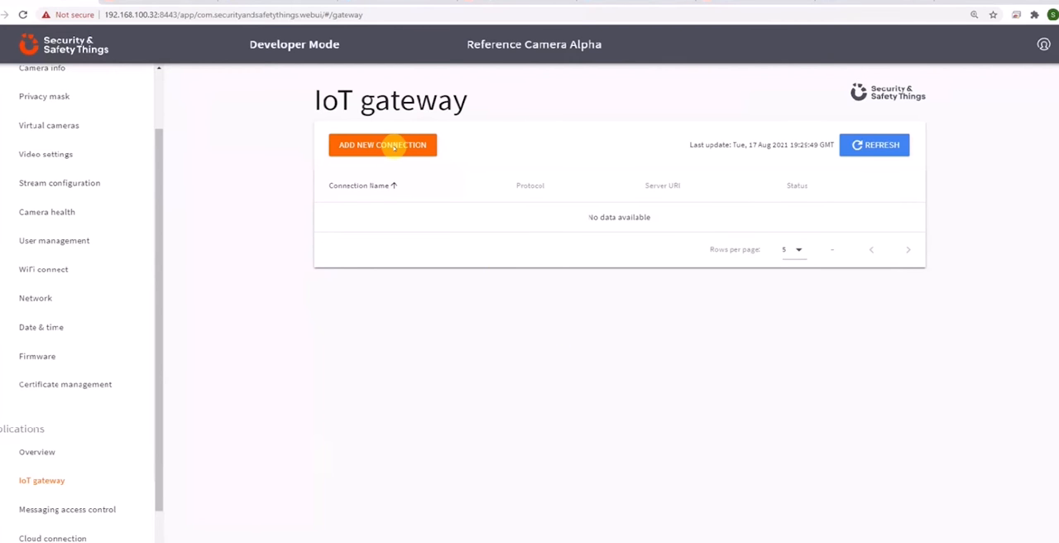
Step: Create a new MQTT gateway connection named SnST MQTT Connection with host test.mosquitto.org, keeping the tcp:// schema and port 1883
{"action": "left_click", "coordinate": [394, 147]}
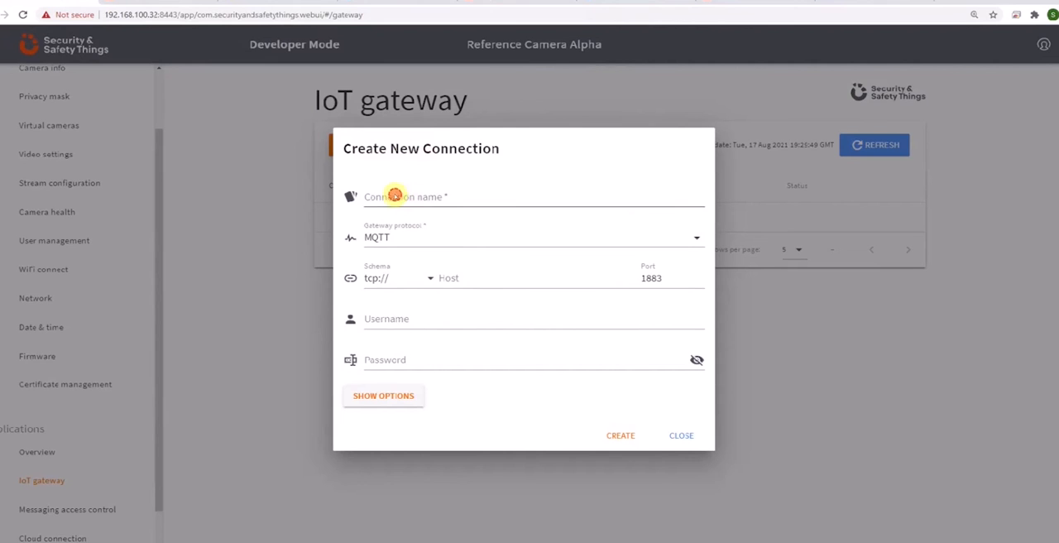
{"action": "left_click", "coordinate": [396, 199]}
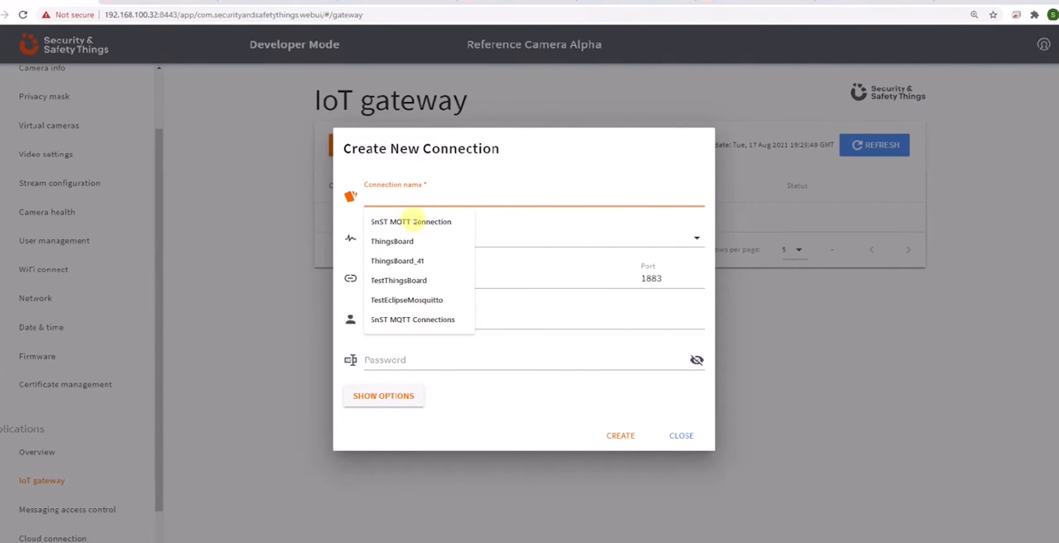
{"action": "left_click", "coordinate": [411, 221]}
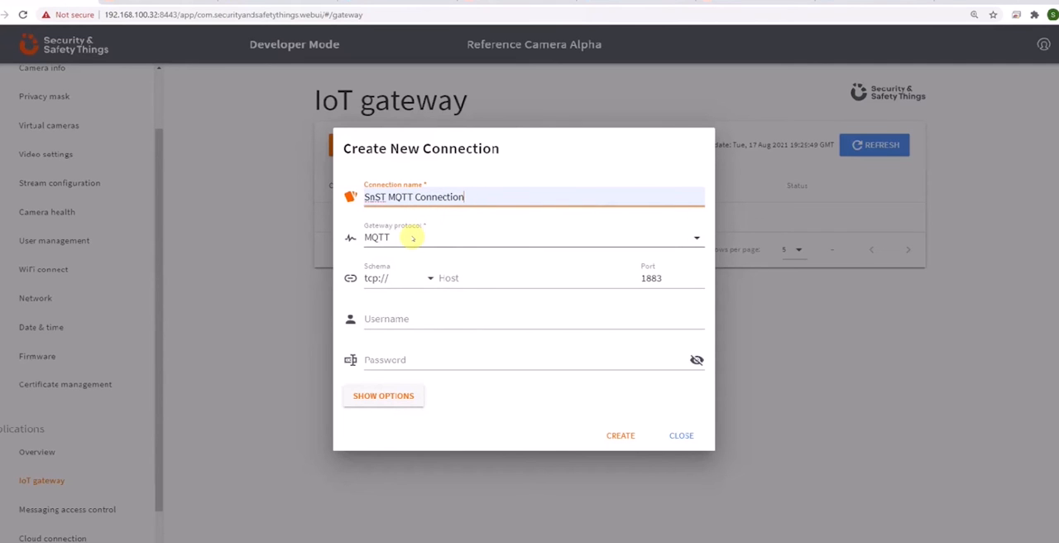
{"action": "left_click", "coordinate": [446, 280]}
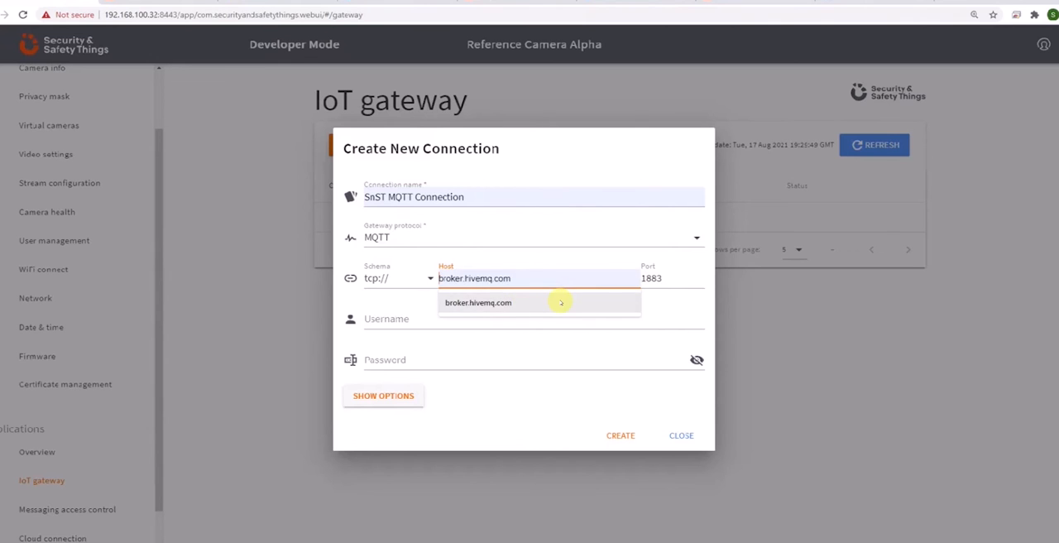
{"action": "type", "text": "test."}
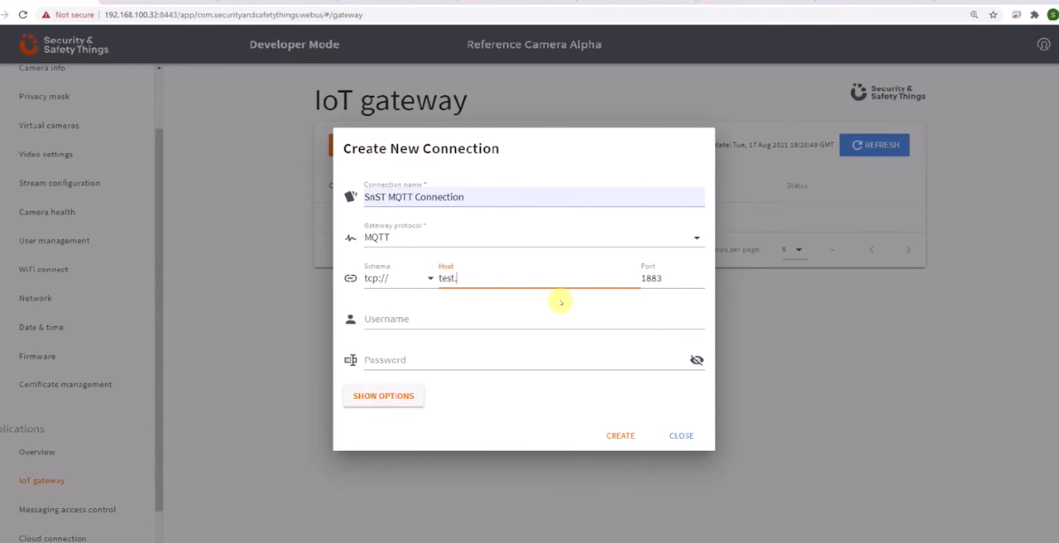
{"action": "type", "text": "mosquitto.org"}
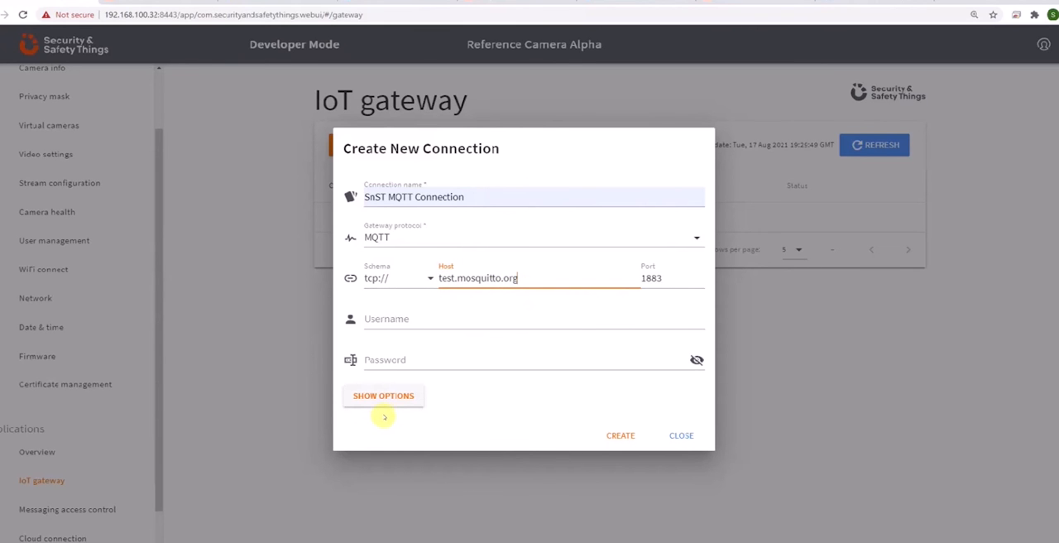
{"action": "left_click", "coordinate": [622, 436]}
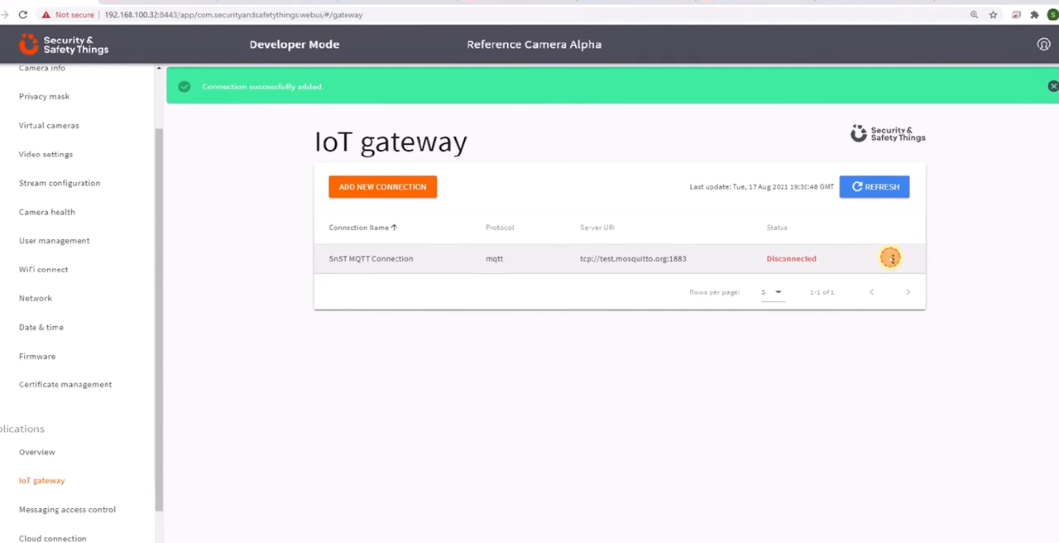
Step: Open the outgoing topics of SnST MQTT Connection and copy the TFLite detector's boundingbox/objects topic path from the Notepad++ note
{"action": "left_click", "coordinate": [891, 258]}
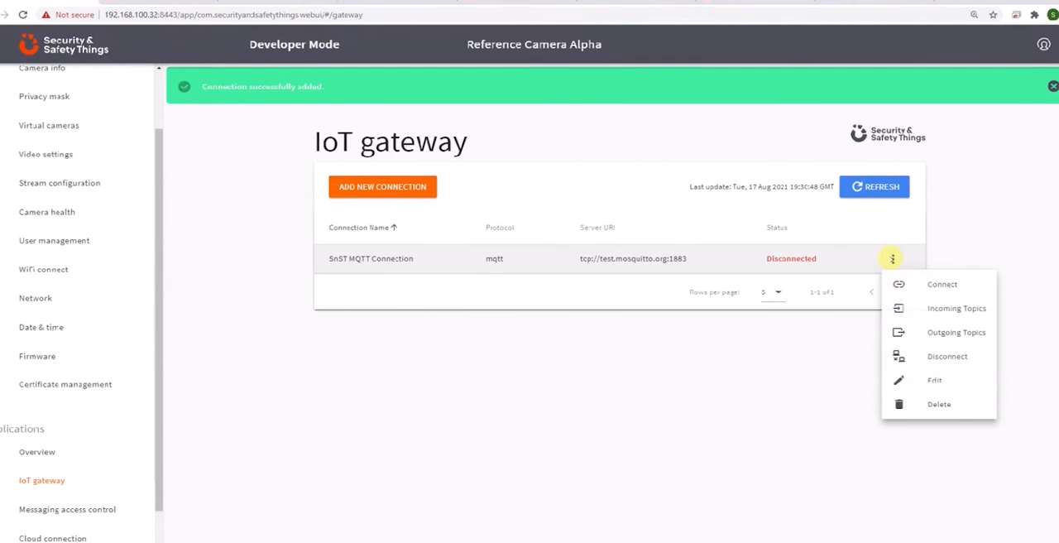
{"action": "left_click", "coordinate": [934, 334]}
{"action": "left_click", "coordinate": [365, 251]}
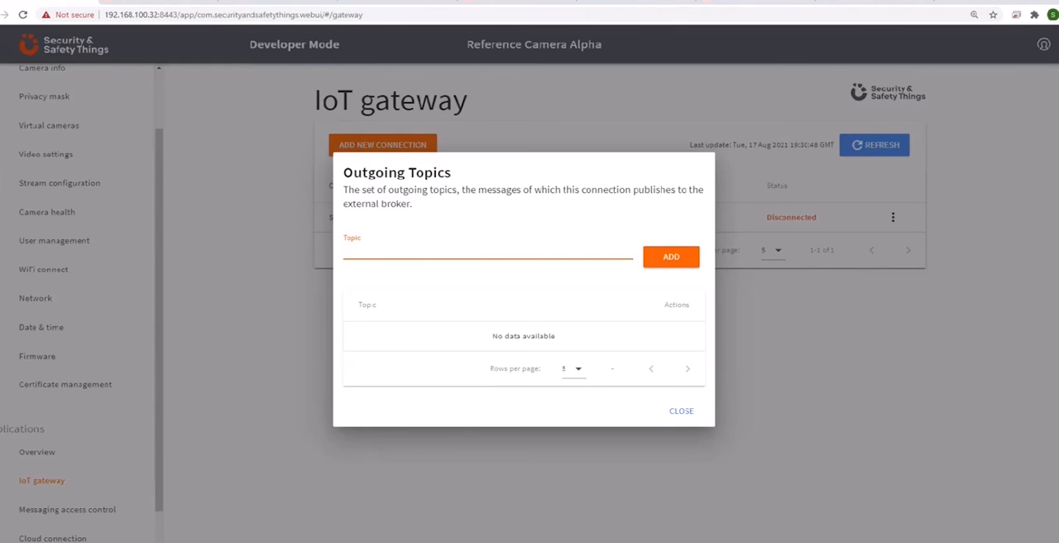
{"action": "key", "text": "alt+Tab"}
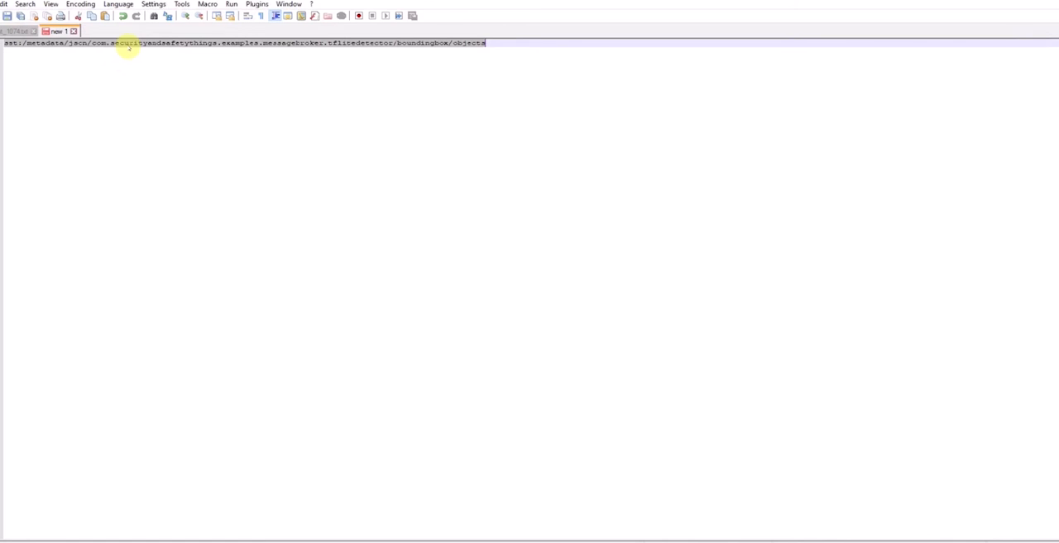
{"action": "right_click", "coordinate": [129, 43]}
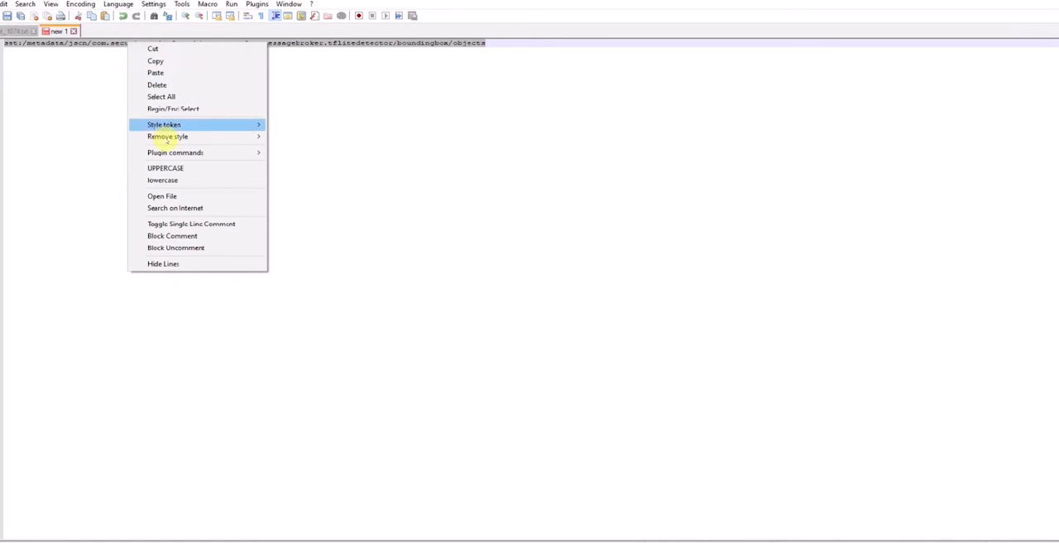
{"action": "left_click", "coordinate": [155, 61]}
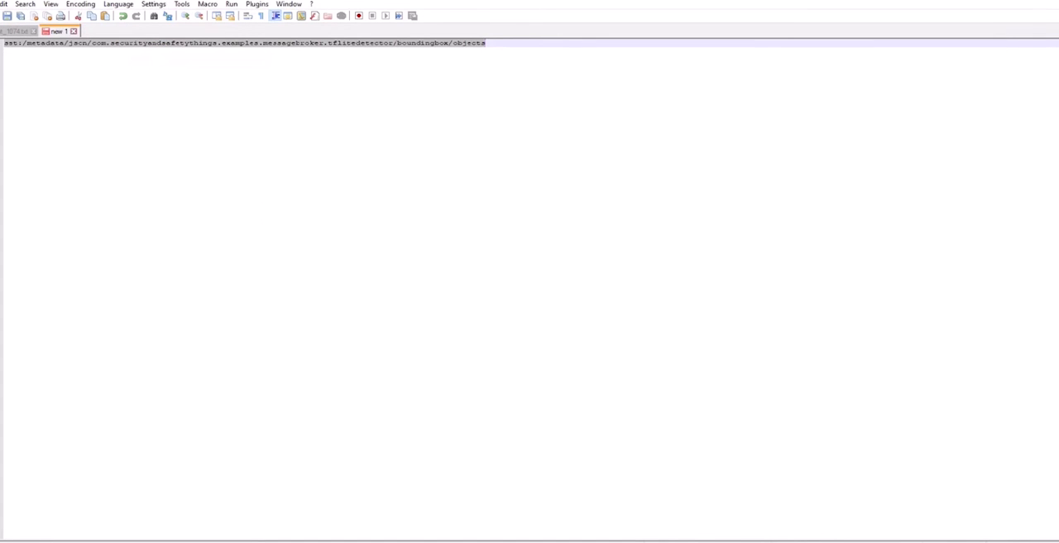
{"action": "key", "text": "alt+Tab"}
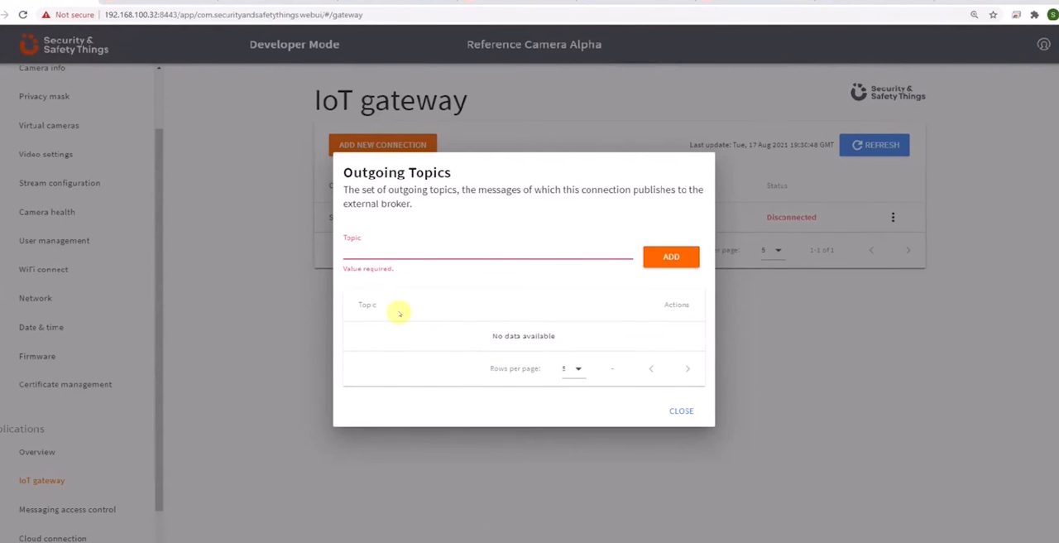
Step: Add sst:/metadata/json/com.securityandsafetythings.examples.messagebroker.tflitedetector/boundingbox/objects as an outgoing topic, and connect SnST MQTT Connection to the broker
{"action": "key", "text": "ctrl+v"}
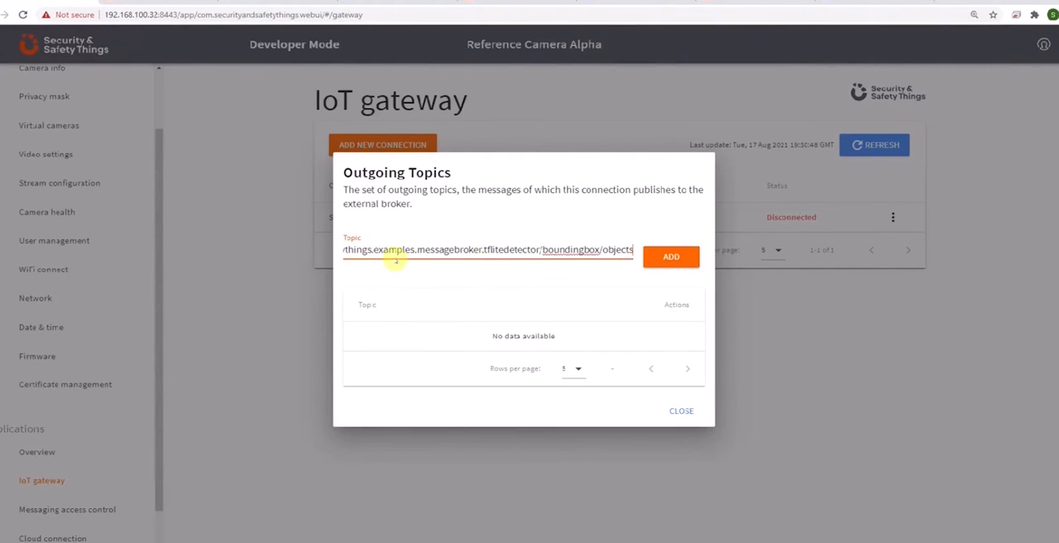
{"action": "left_click", "coordinate": [671, 258]}
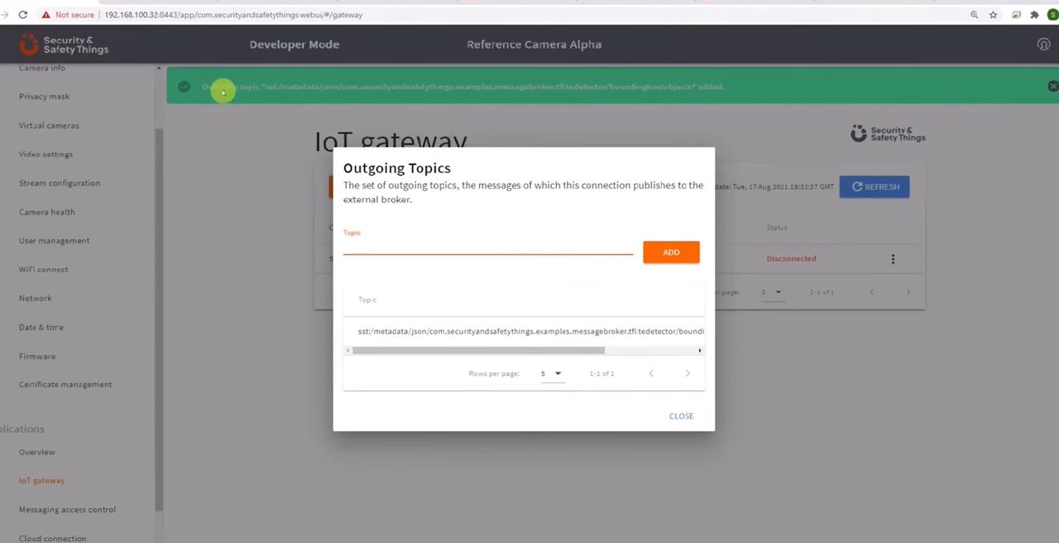
{"action": "left_click", "coordinate": [680, 416]}
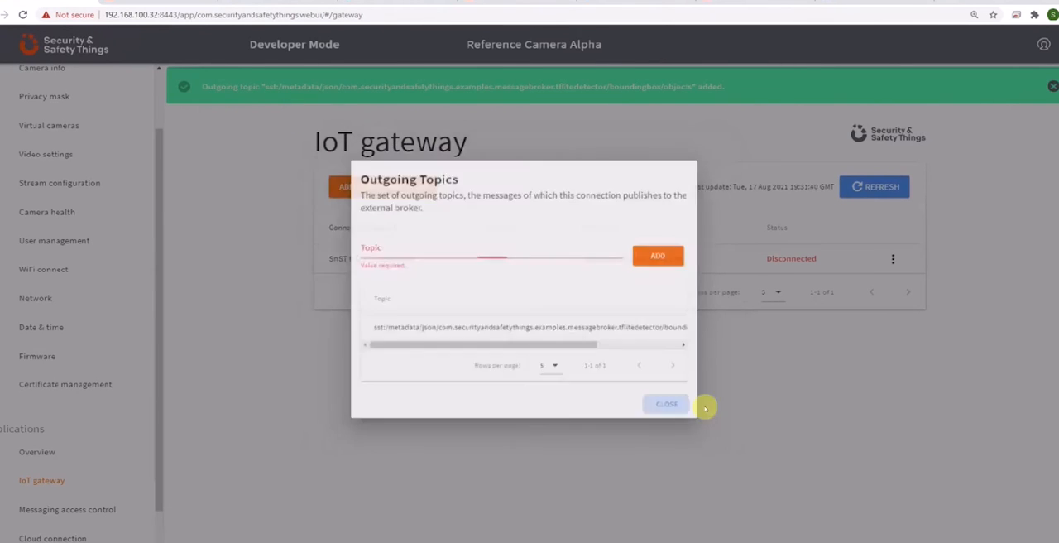
{"action": "left_click", "coordinate": [892, 260]}
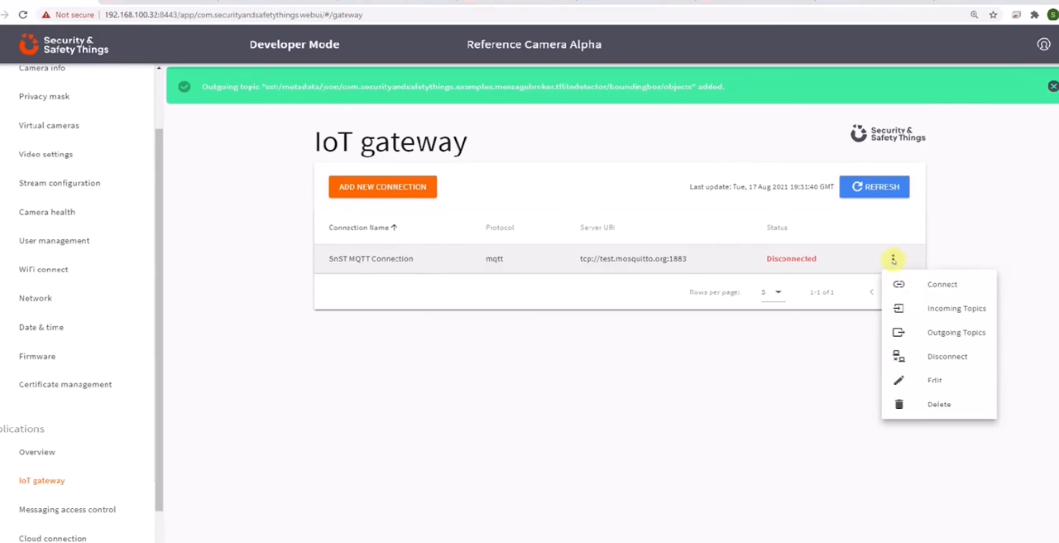
{"action": "left_click", "coordinate": [925, 286]}
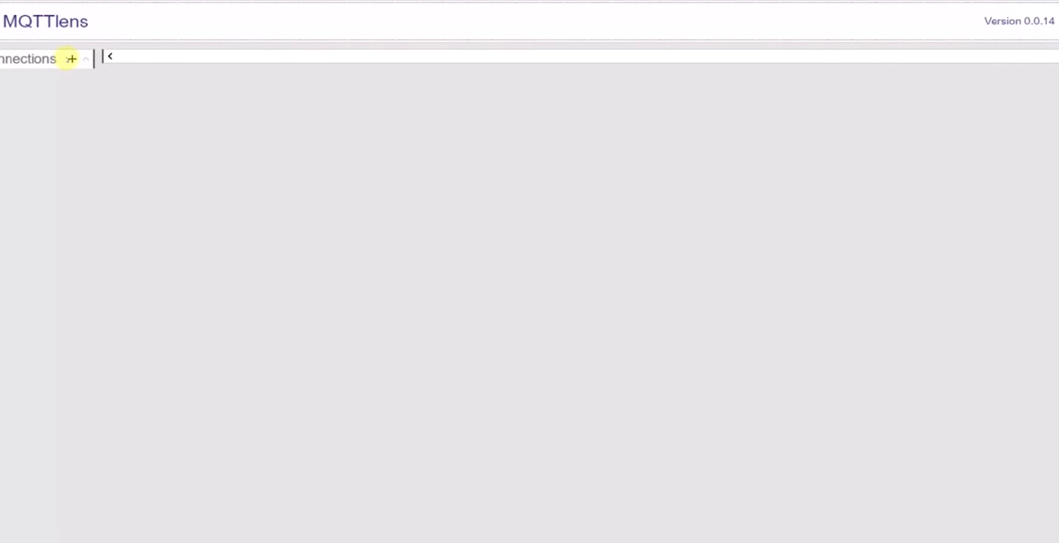
Step: In MQTTlens, create a connection named SnST MQTT Connection with hostname test.mosquitto.org, keeping tcp:// and port 1883
{"action": "left_click", "coordinate": [71, 58]}
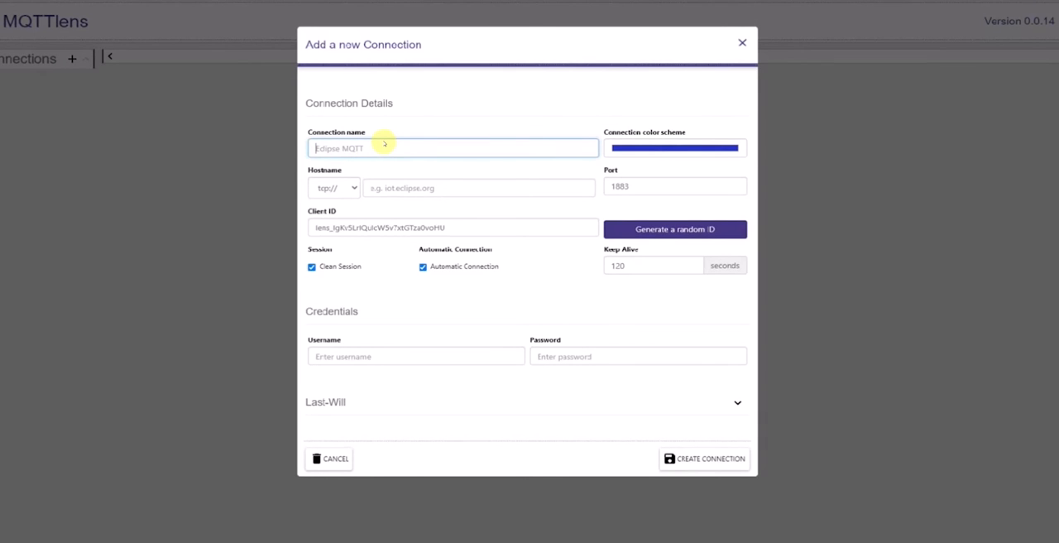
{"action": "type", "text": "SrST MQTT Connections"}
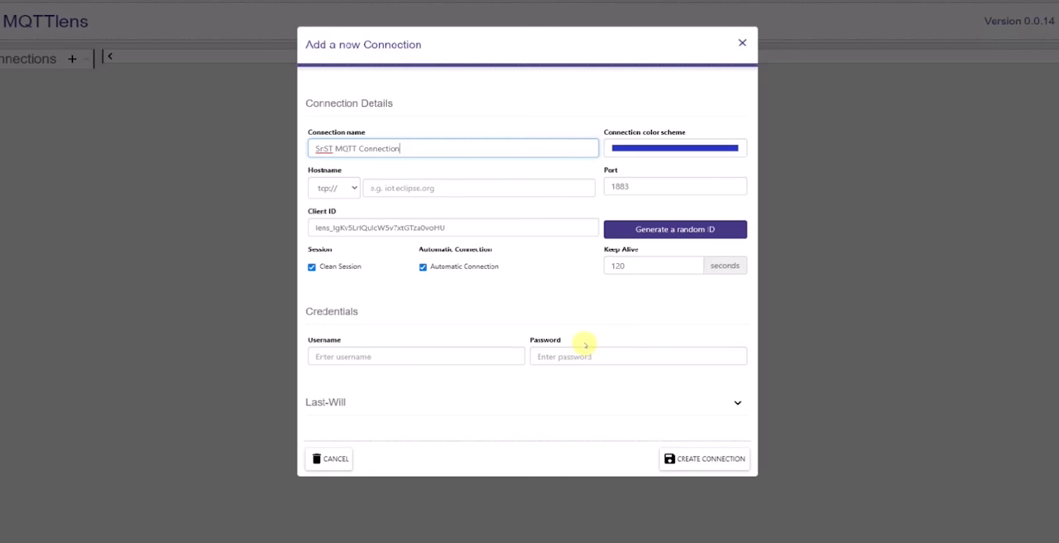
{"action": "left_click", "coordinate": [396, 190]}
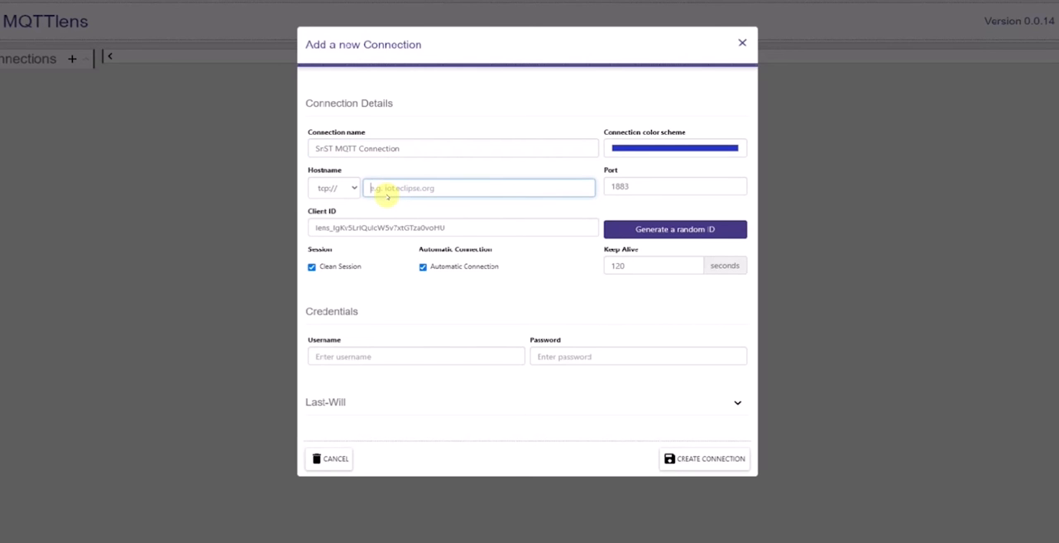
{"action": "type", "text": "test.mosquitto.org"}
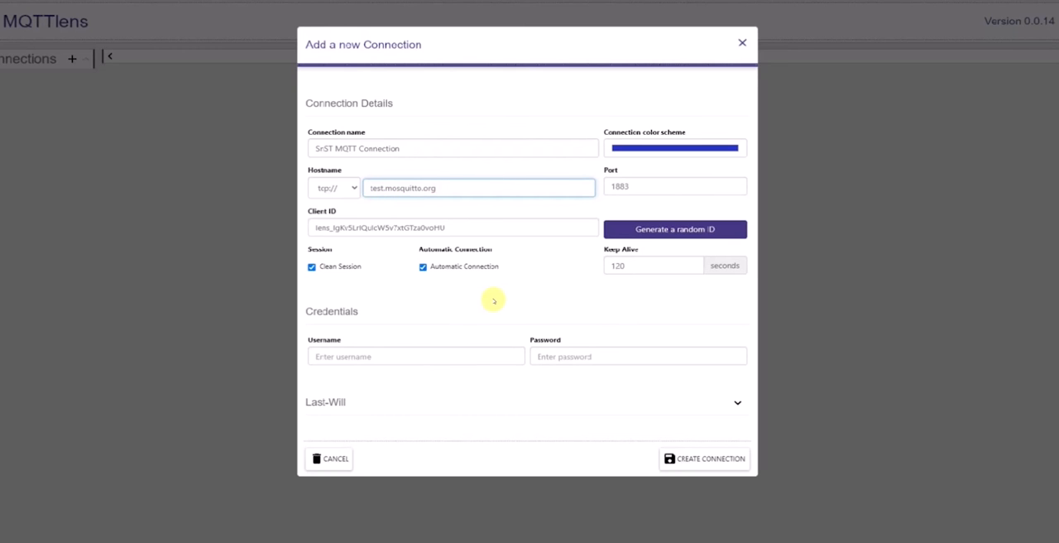
{"action": "left_click", "coordinate": [693, 459]}
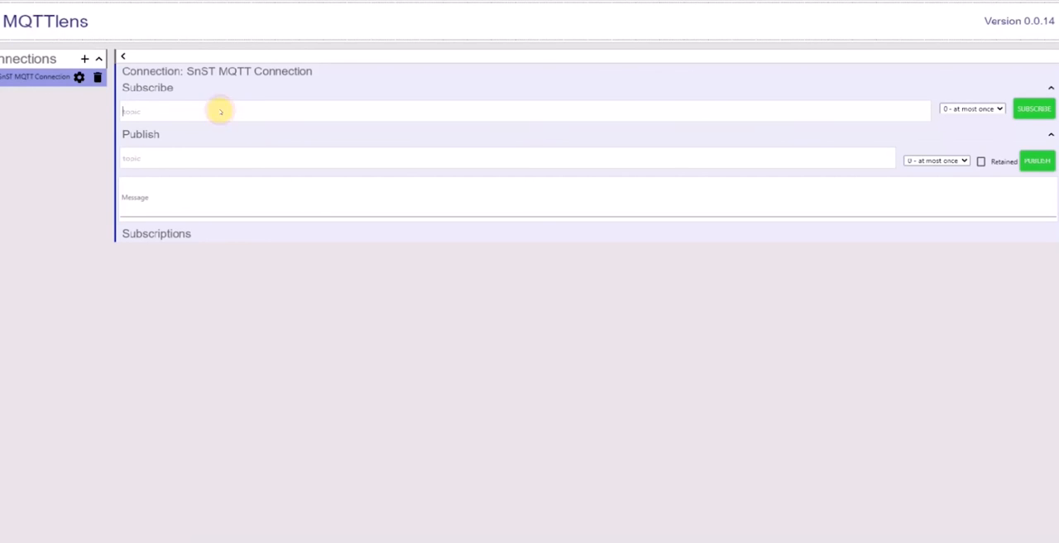
Step: Subscribe to the copied topic sst:/metadata/json/com.securityandsafetythings.examples.messagebroker.tflitedetector/boundingbox/objects with QoS 0 - at most once
{"action": "right_click", "coordinate": [214, 109]}
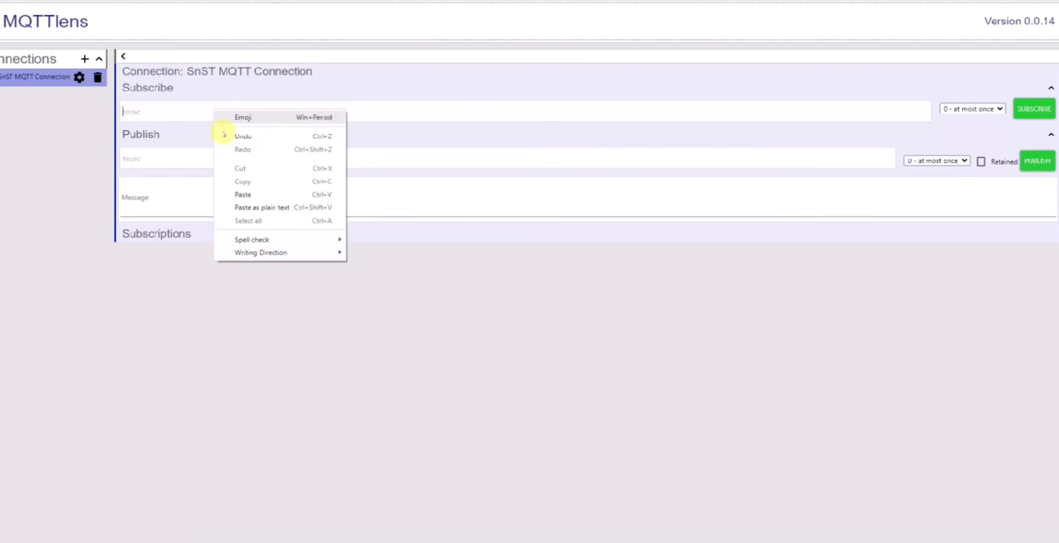
{"action": "left_click", "coordinate": [245, 193]}
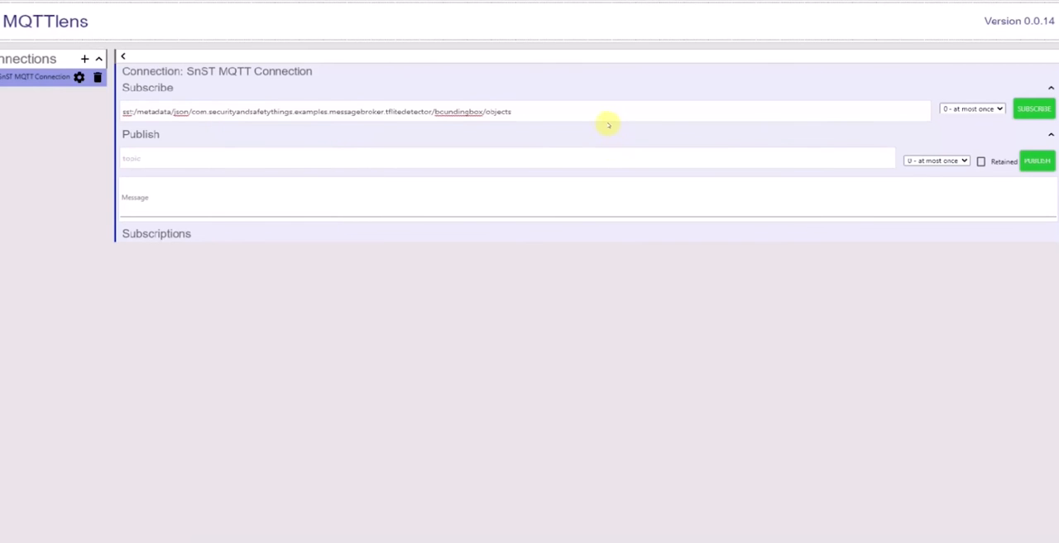
{"action": "left_click", "coordinate": [1033, 109]}
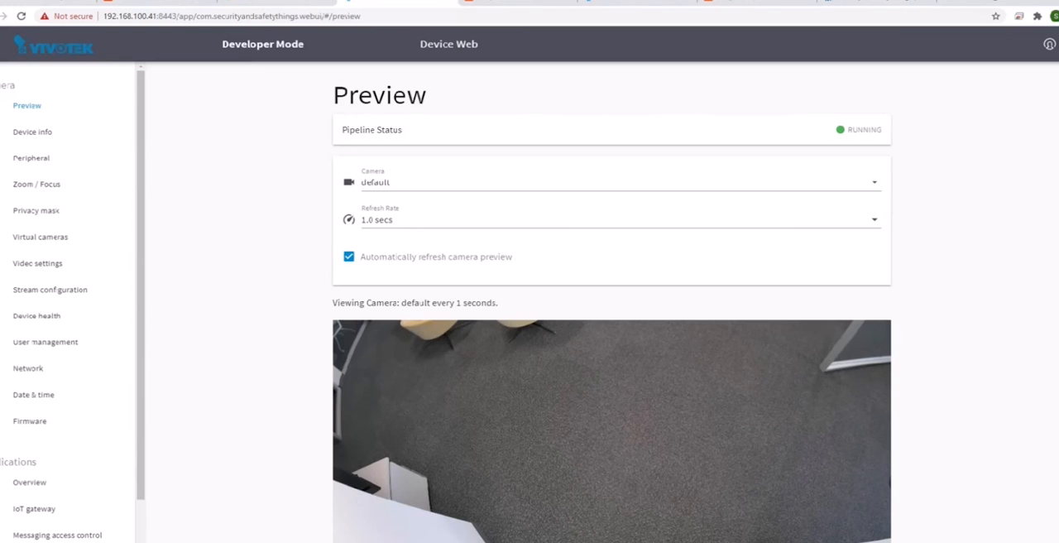
Step: View the full live camera previews of the VIVOTEK devices at 192.168.100.41 and 192.168.100.42
{"action": "scroll", "coordinate": [612, 331], "scroll_direction": "down", "scroll_amount": 2}
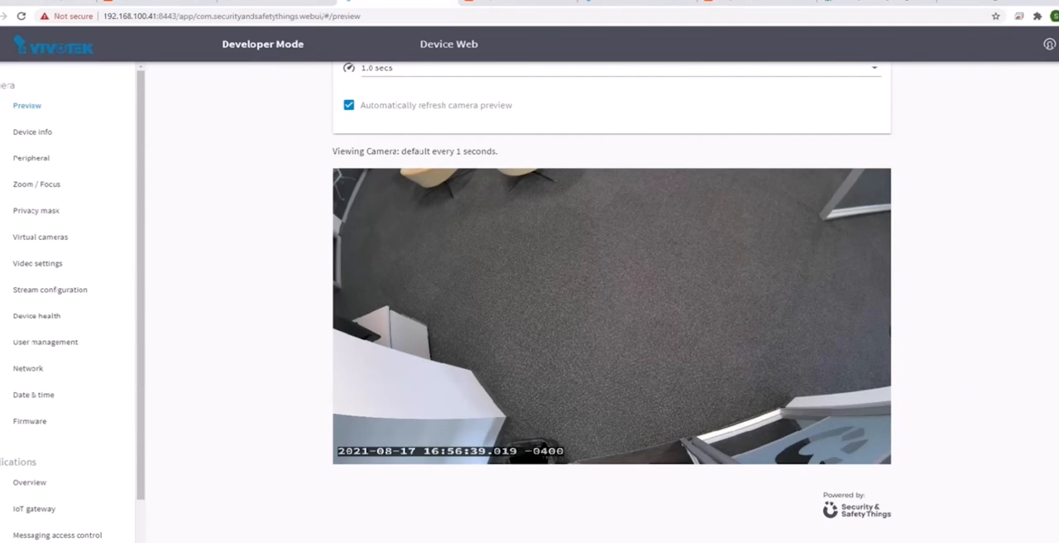
{"action": "left_click", "coordinate": [628, 2]}
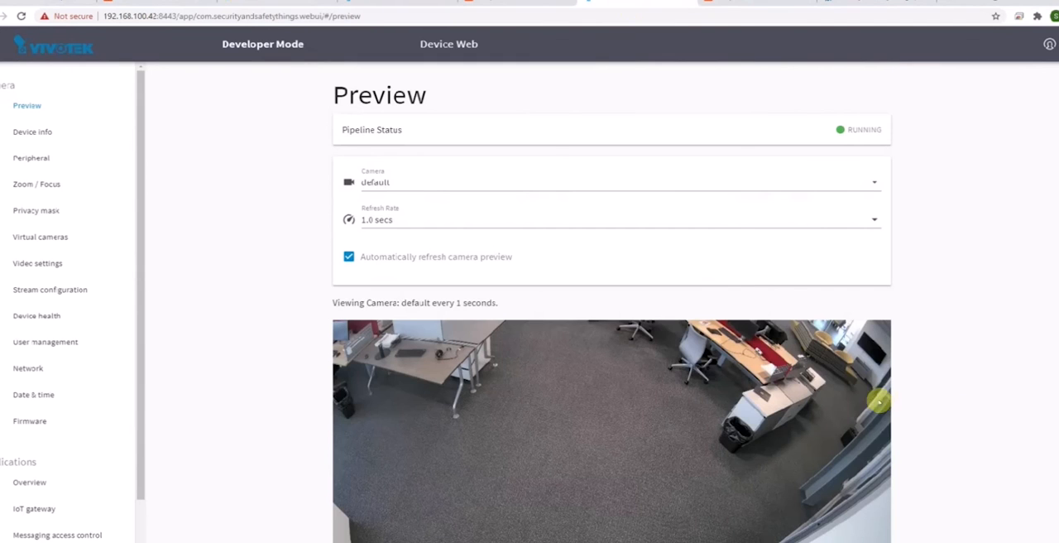
{"action": "scroll", "coordinate": [1040, 348], "scroll_direction": "down", "scroll_amount": 1}
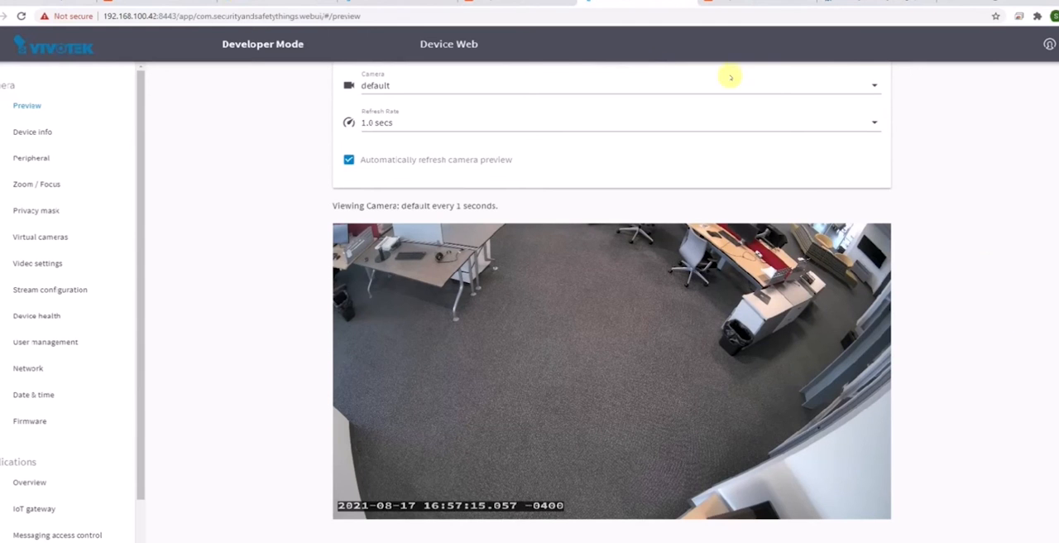
Step: Review the applications overview of the VIVOTEK camera at 192.168.100.41 and view its SimpleCounter live stream and statistics
{"action": "left_click", "coordinate": [391, 2]}
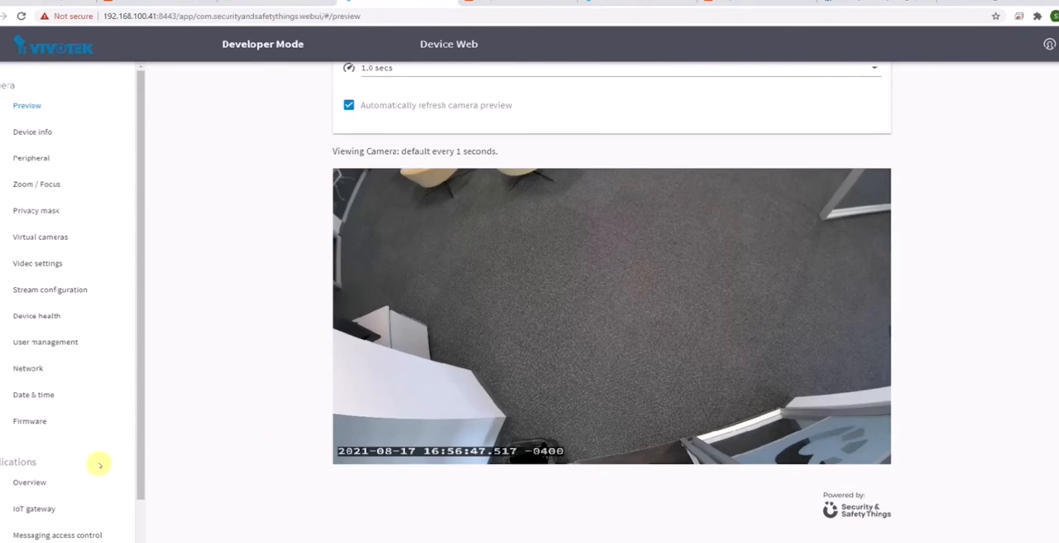
{"action": "left_click", "coordinate": [29, 481]}
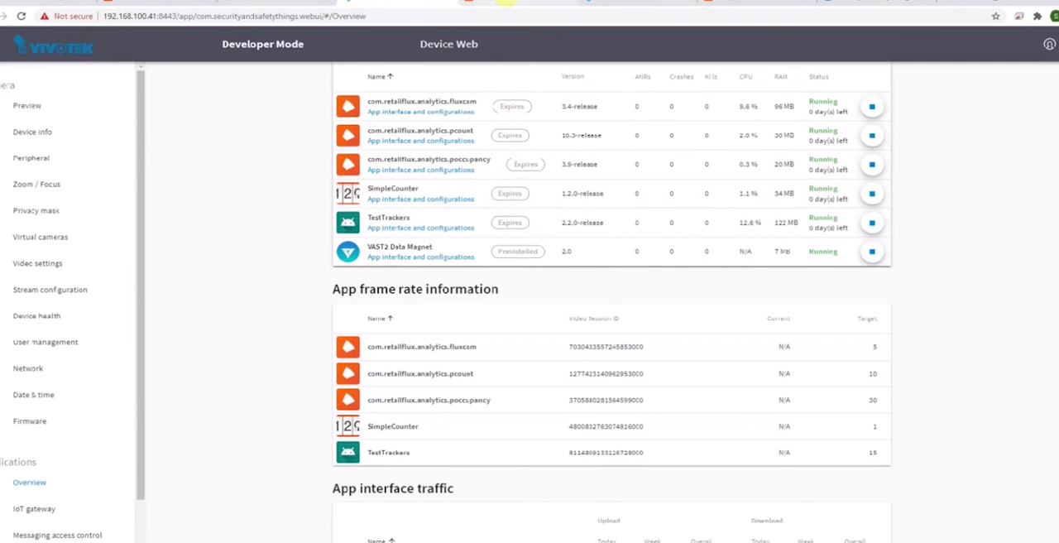
{"action": "left_click", "coordinate": [507, 2]}
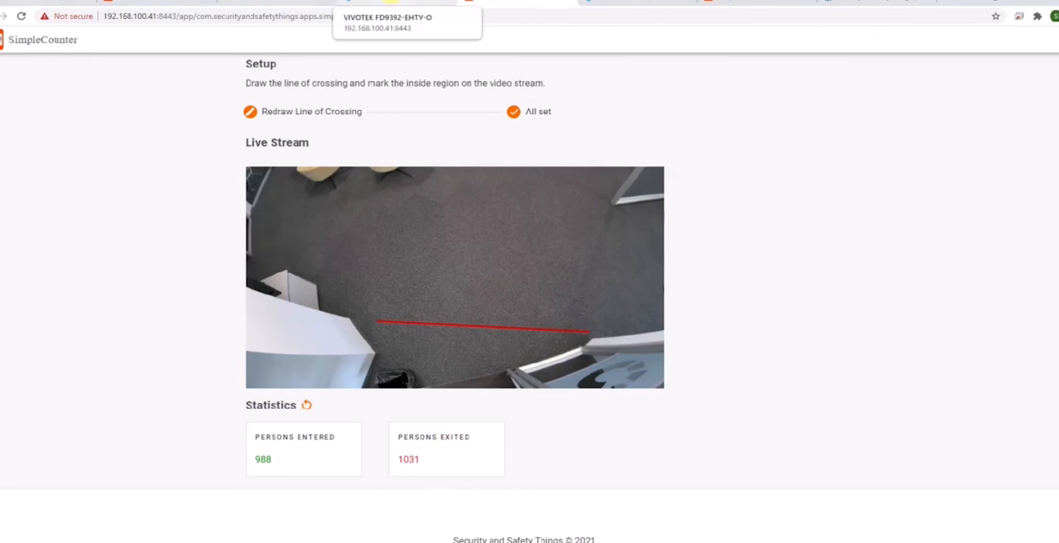
Step: Review the outgoing topics of the ThingsBoard_41 connection in the IoT gateway of the camera at 192.168.100.41
{"action": "left_click", "coordinate": [391, 3]}
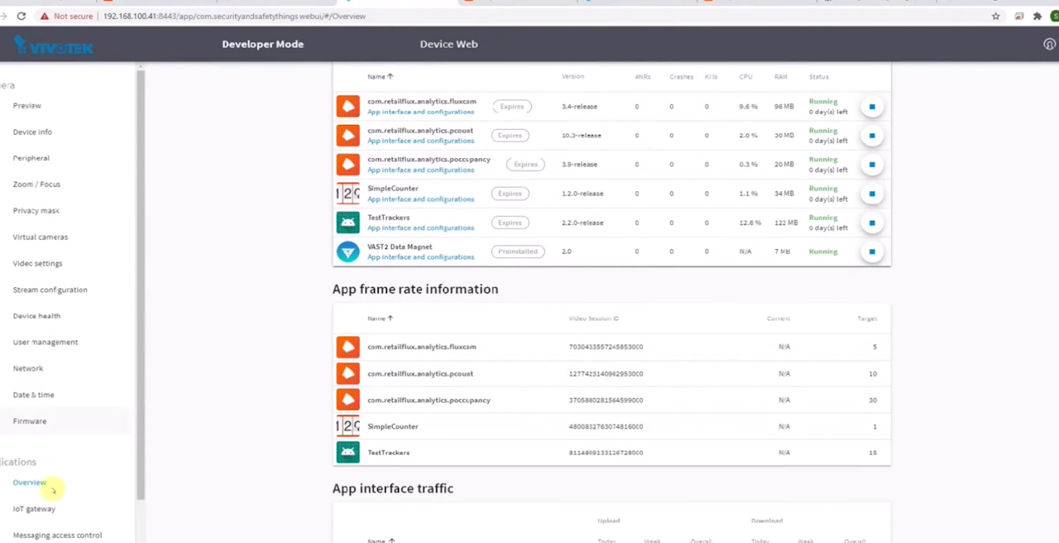
{"action": "left_click", "coordinate": [34, 508]}
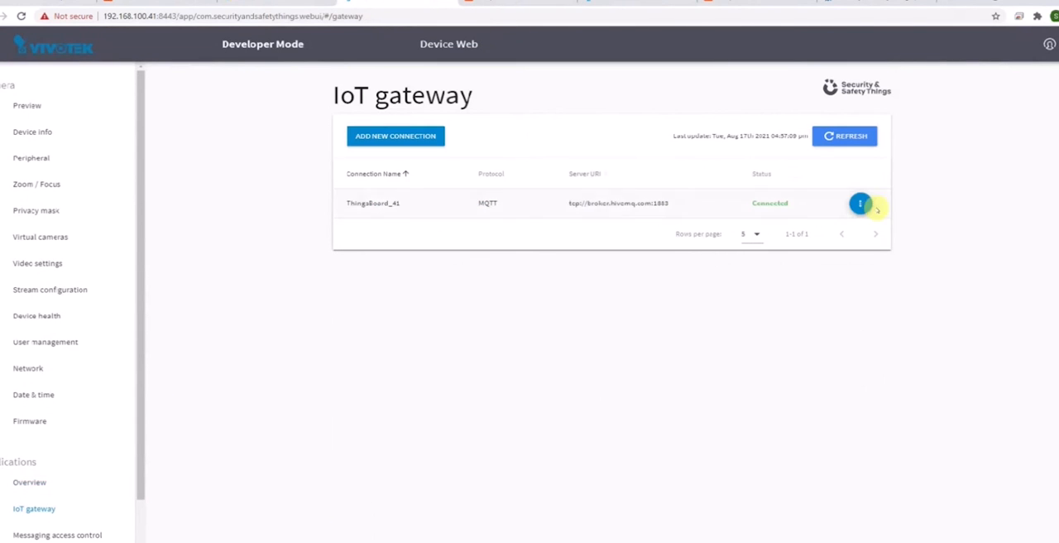
{"action": "left_click", "coordinate": [859, 203]}
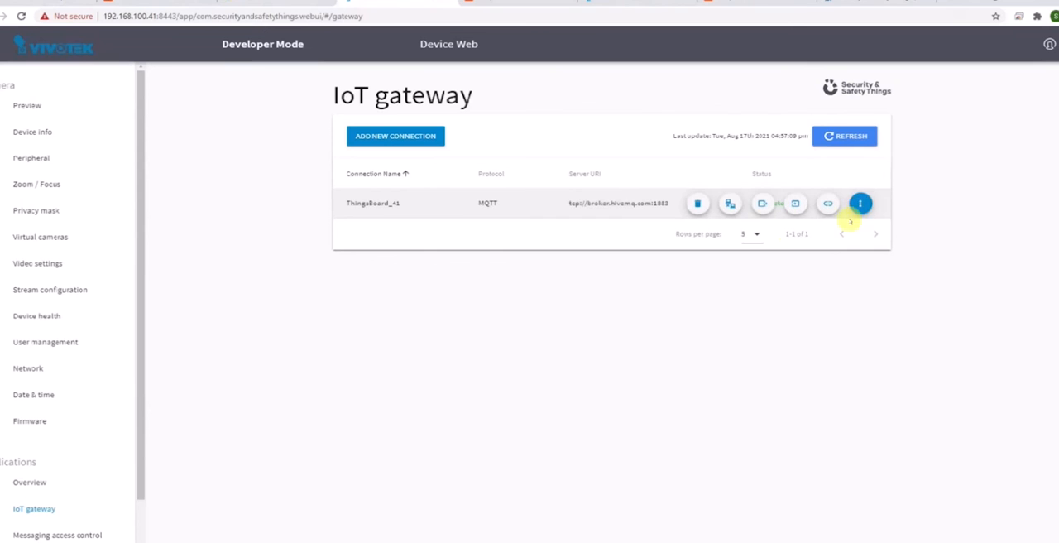
{"action": "left_click", "coordinate": [762, 204]}
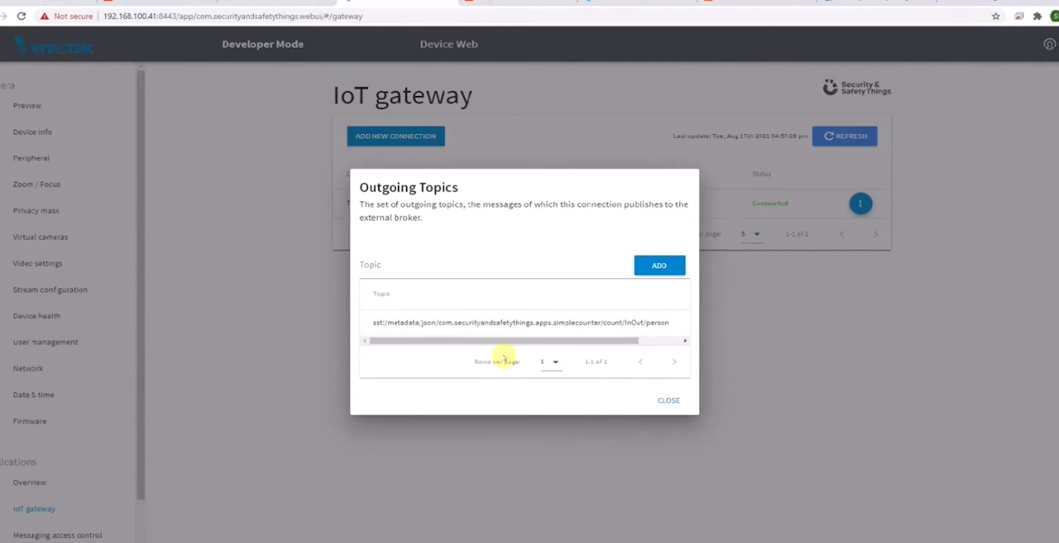
{"action": "left_click", "coordinate": [669, 401]}
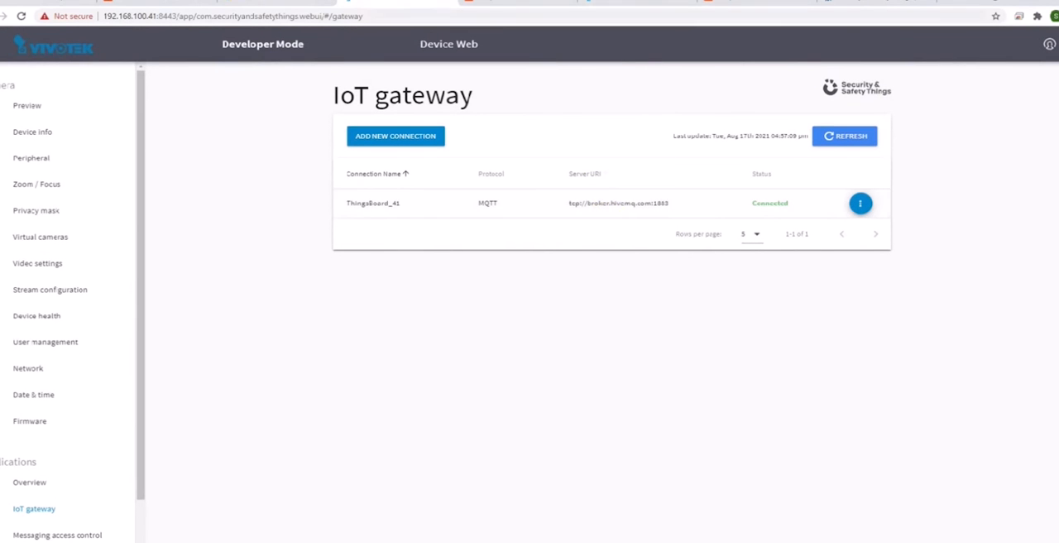
Step: Review the outgoing topics of the ThingsBoard connection in the IoT gateway of the camera at 192.168.100.42
{"action": "left_click", "coordinate": [640, 2]}
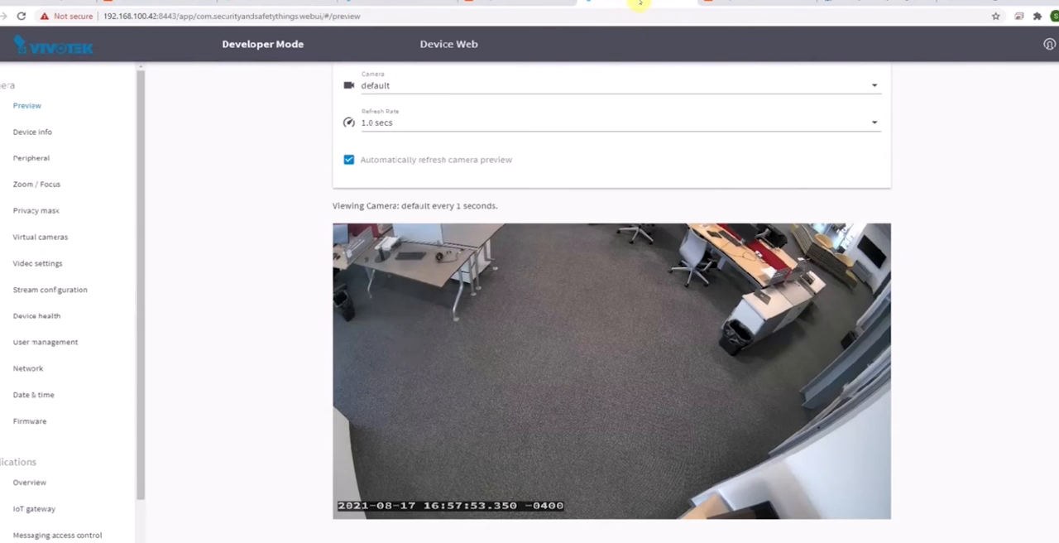
{"action": "left_click", "coordinate": [53, 507]}
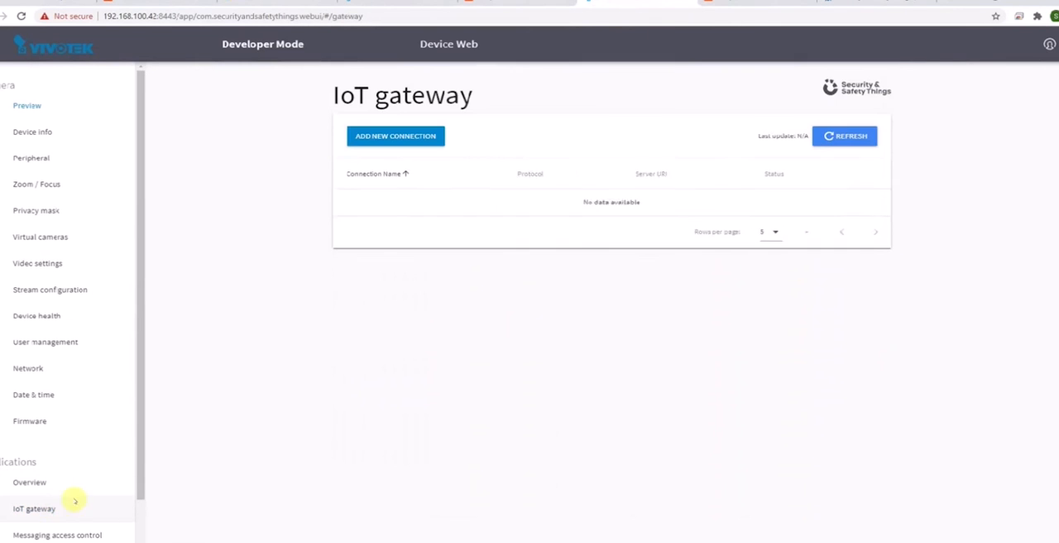
{"action": "left_click", "coordinate": [861, 202]}
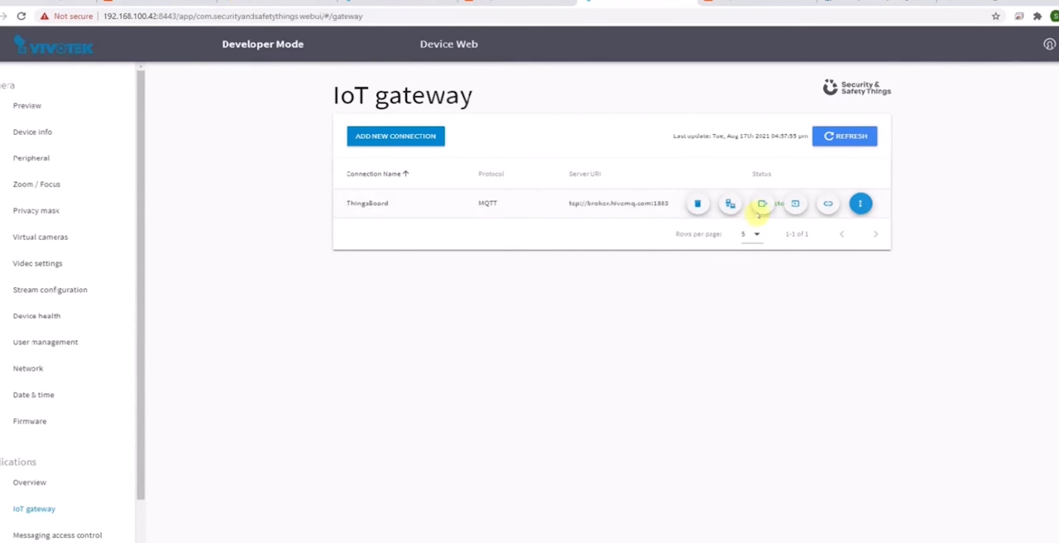
{"action": "left_click", "coordinate": [761, 204]}
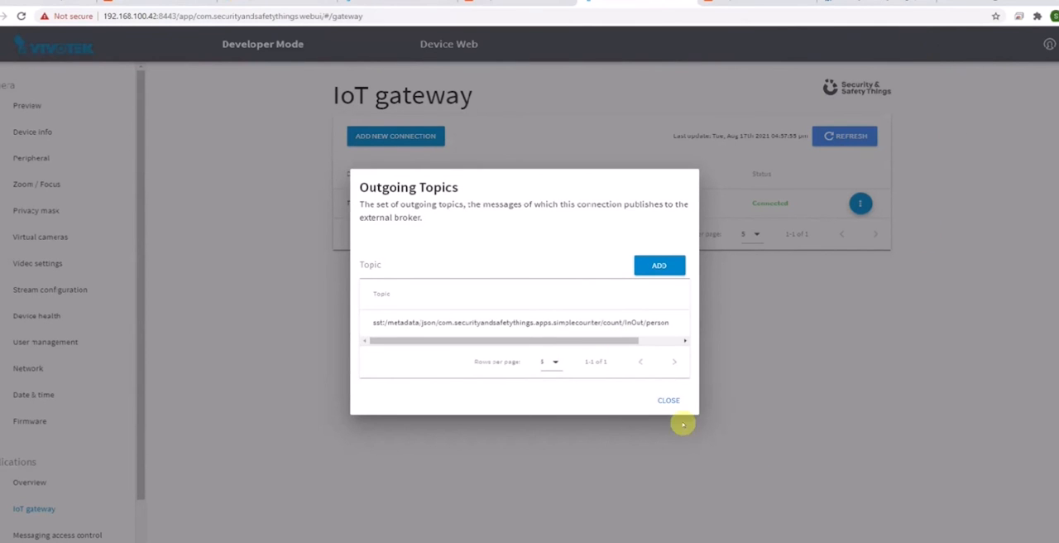
{"action": "left_click", "coordinate": [667, 399]}
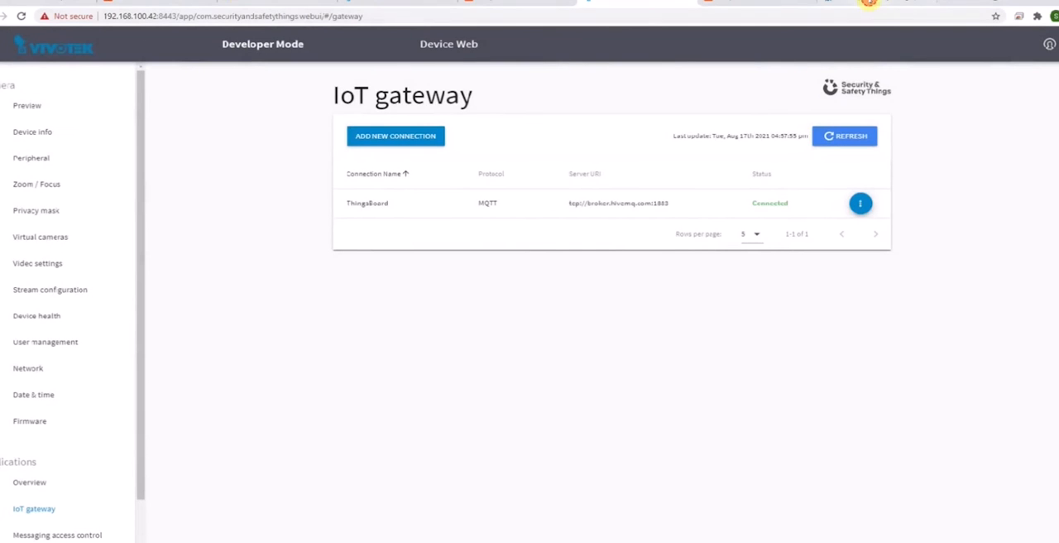
Step: Switch to ThingsBoard at 192.168.100.200:8080 and review the PeopleTraffic integration's MQTT broker settings and topic filters
{"action": "left_click", "coordinate": [868, 3]}
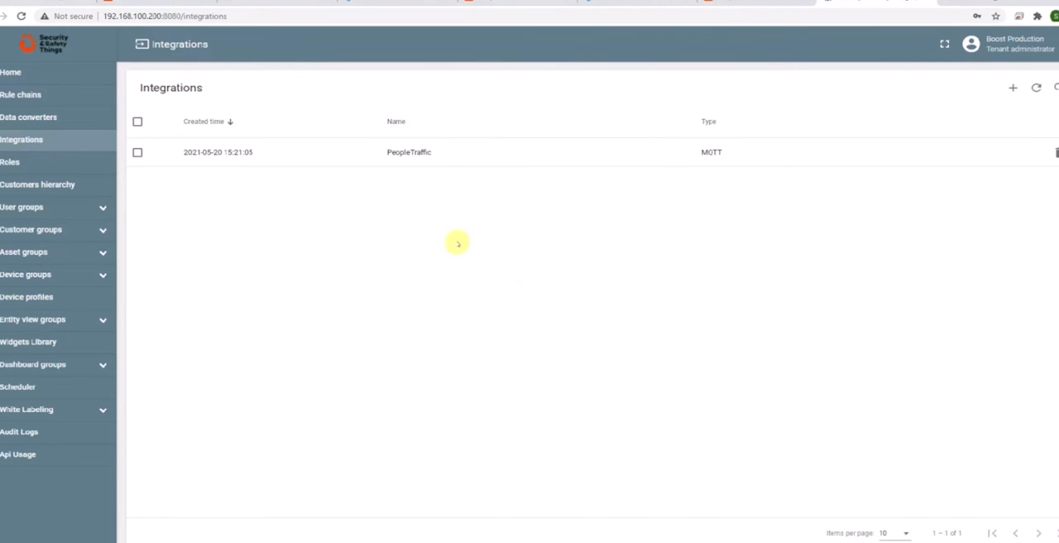
{"action": "left_click", "coordinate": [399, 155]}
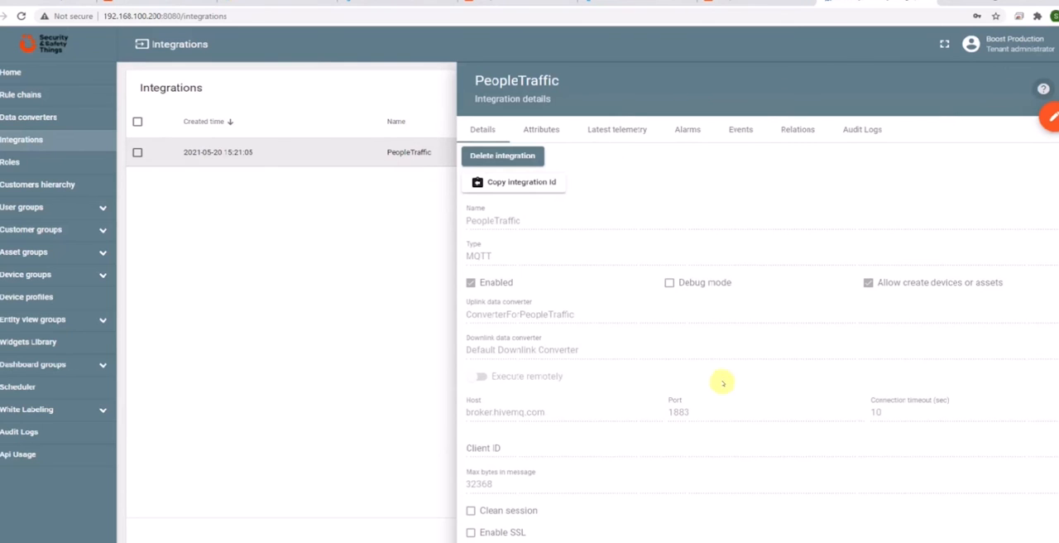
{"action": "scroll", "coordinate": [720, 378], "scroll_direction": "down", "scroll_amount": 1}
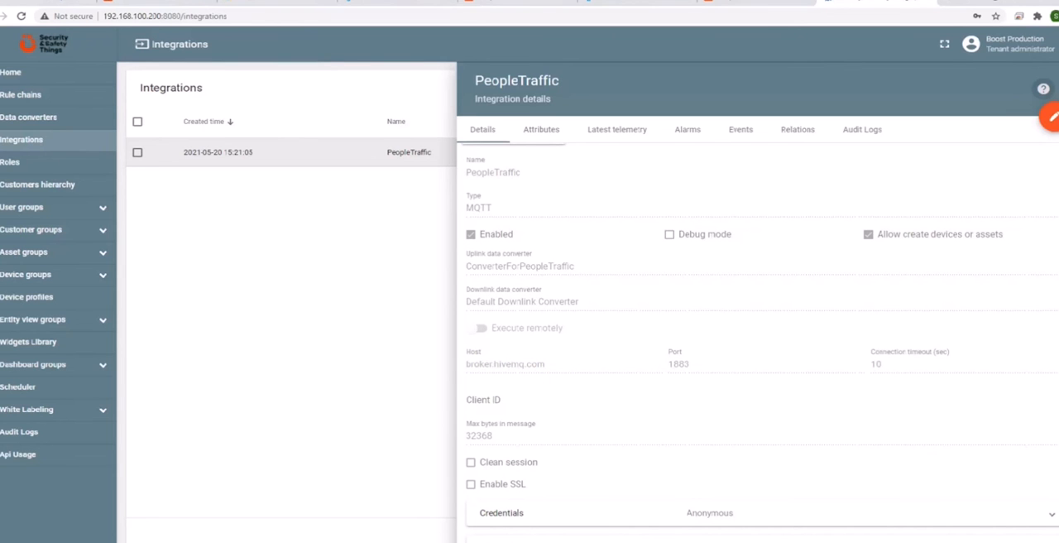
{"action": "scroll", "coordinate": [1052, 378], "scroll_direction": "down", "scroll_amount": 4}
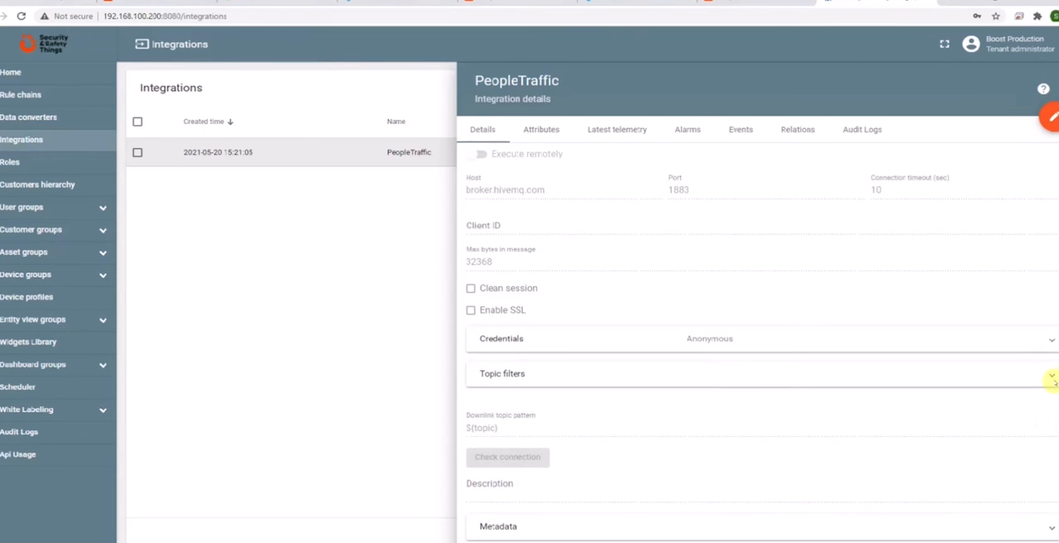
{"action": "left_click", "coordinate": [1052, 379]}
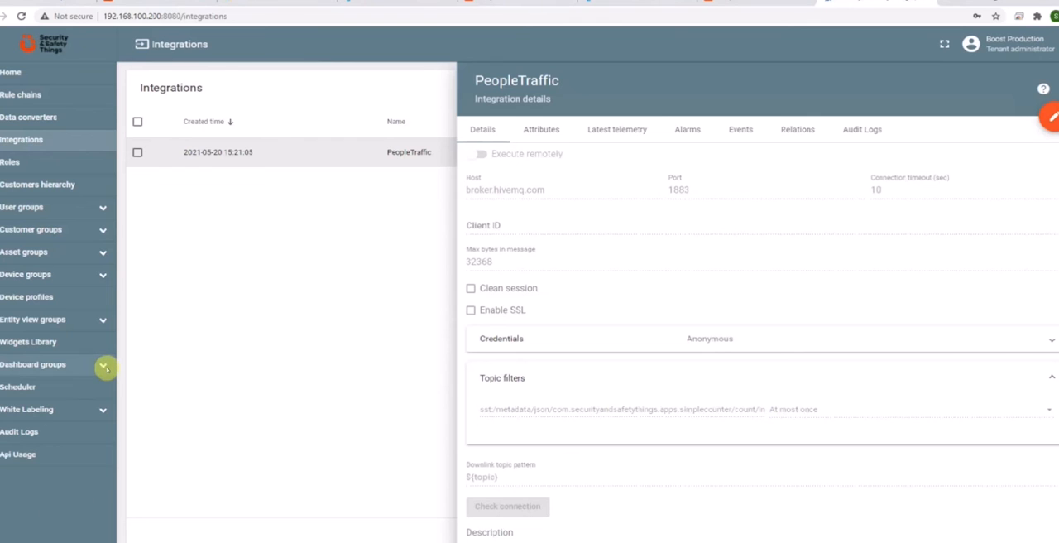
Step: View the Entering Preferences pie chart of the SnST Pgh PeopleTraffic home dashboard in full screen and inspect its camera shares
{"action": "left_click", "coordinate": [10, 73]}
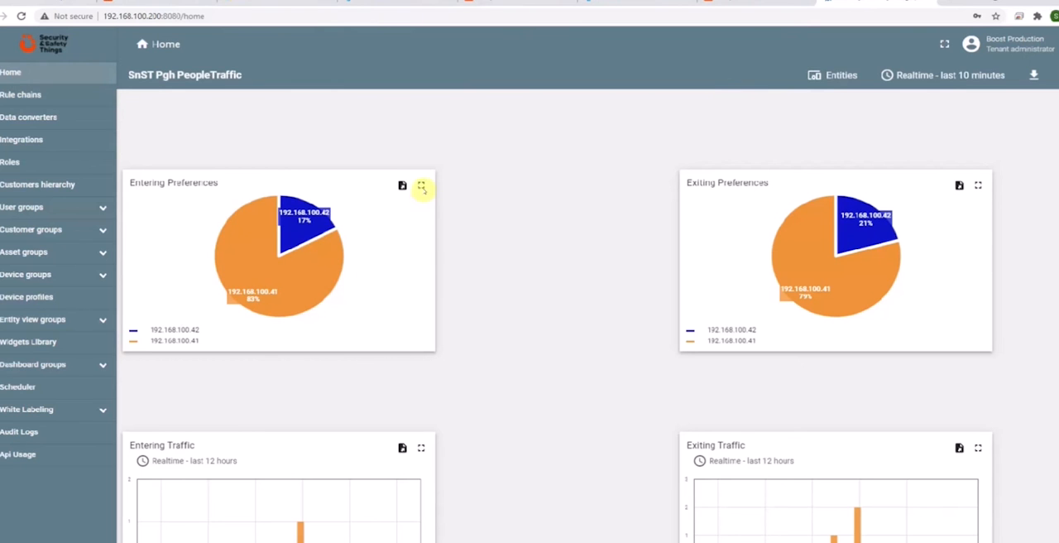
{"action": "left_click", "coordinate": [421, 184]}
{"action": "mouse_move", "coordinate": [733, 286]}
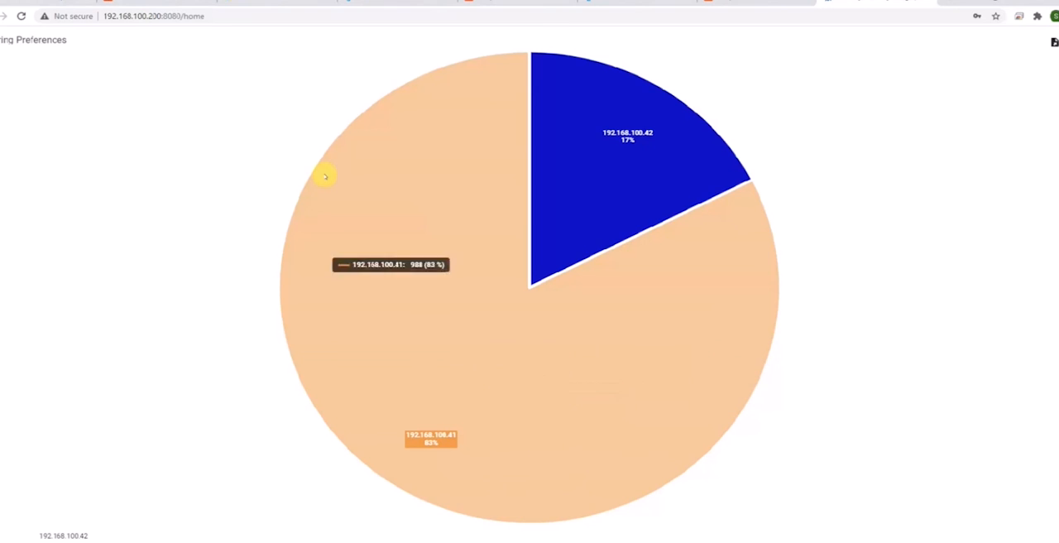
{"action": "mouse_move", "coordinate": [397, 203]}
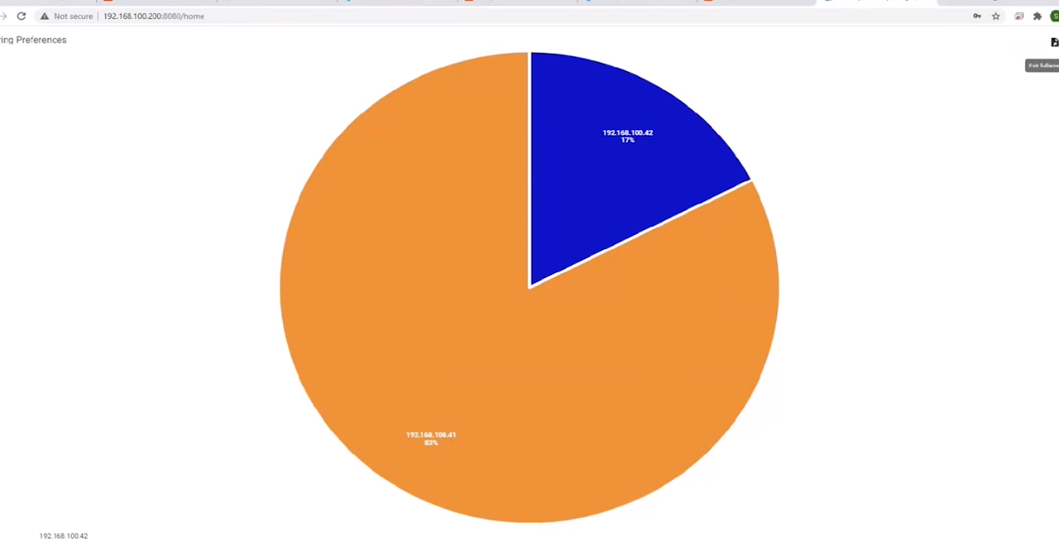
{"action": "left_click", "coordinate": [1054, 43]}
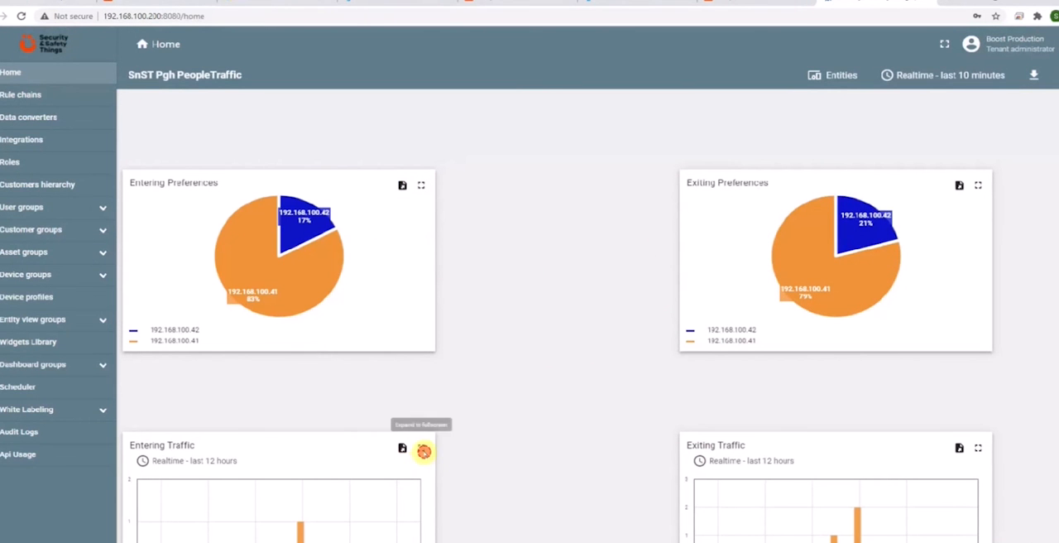
Step: In the full-screen Entering Traffic chart, set the realtime window to the last 30 days, keeping 12 hours, and return to the dashboard
{"action": "left_click", "coordinate": [421, 449]}
{"action": "left_click", "coordinate": [47, 55]}
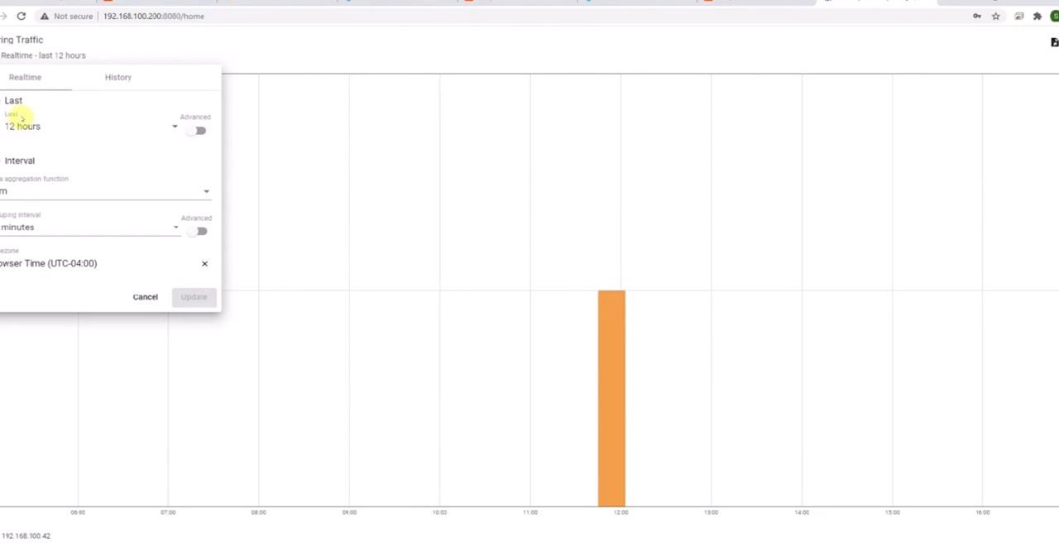
{"action": "left_click", "coordinate": [100, 73]}
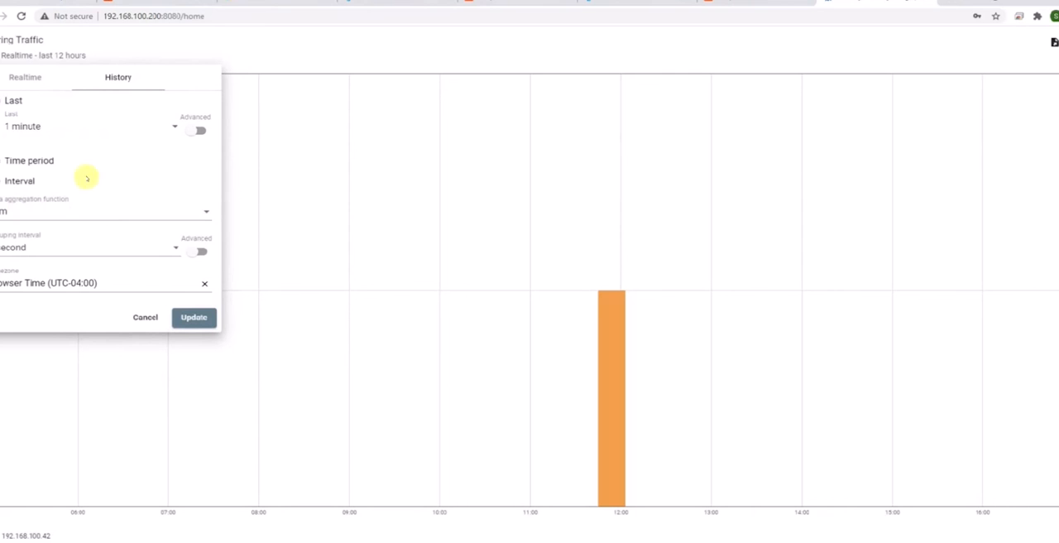
{"action": "left_click", "coordinate": [13, 78]}
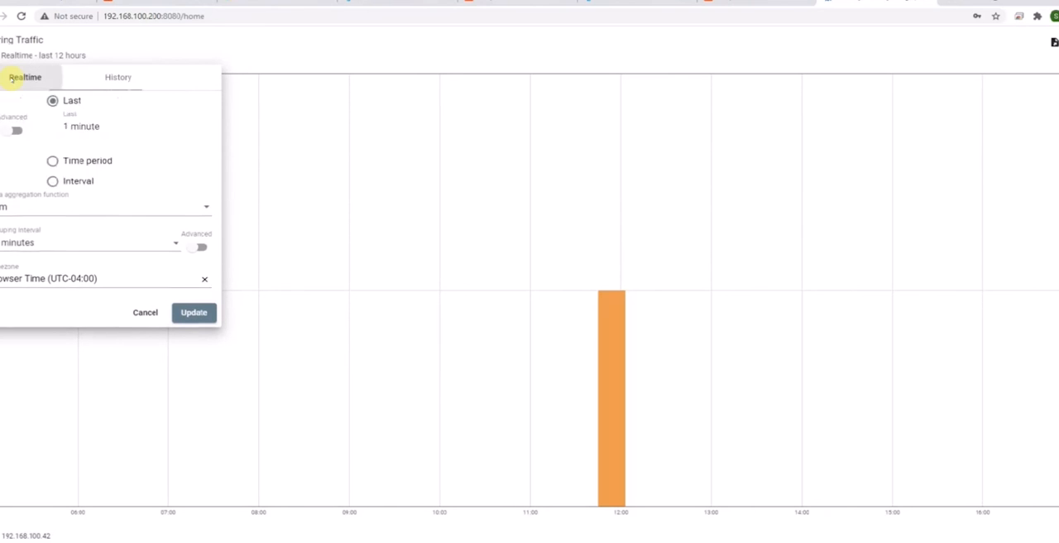
{"action": "left_click", "coordinate": [195, 130]}
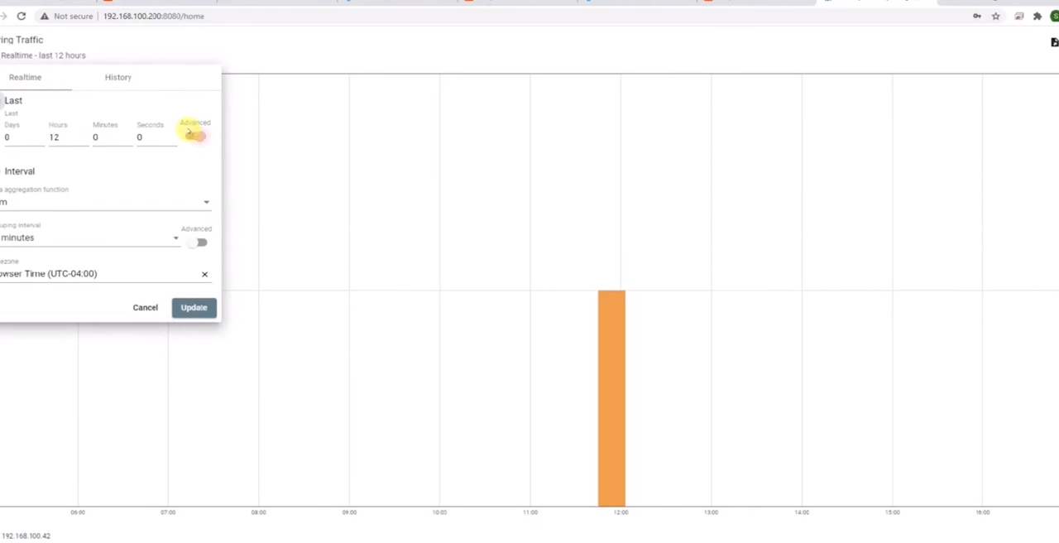
{"action": "left_click", "coordinate": [14, 137]}
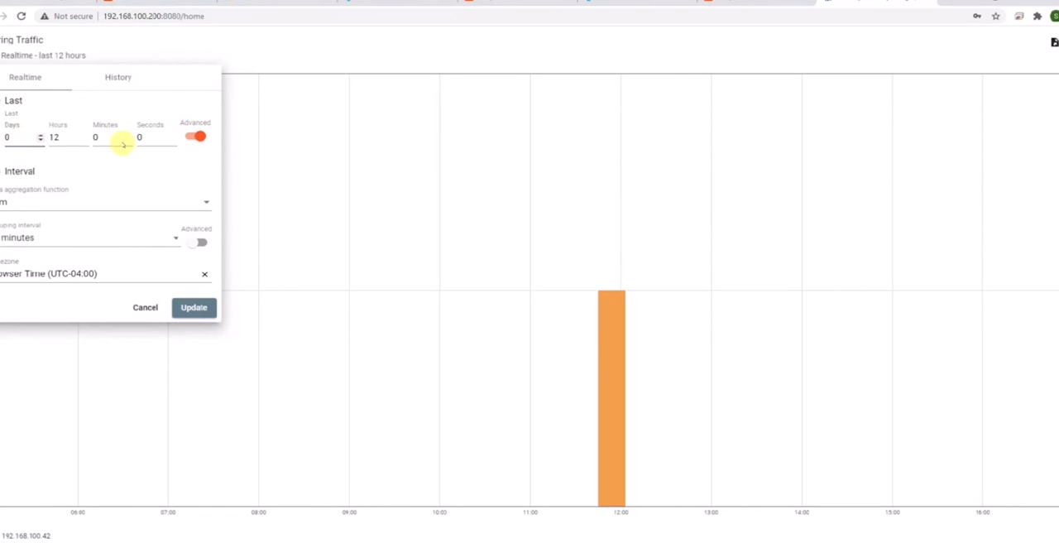
{"action": "type", "text": "30"}
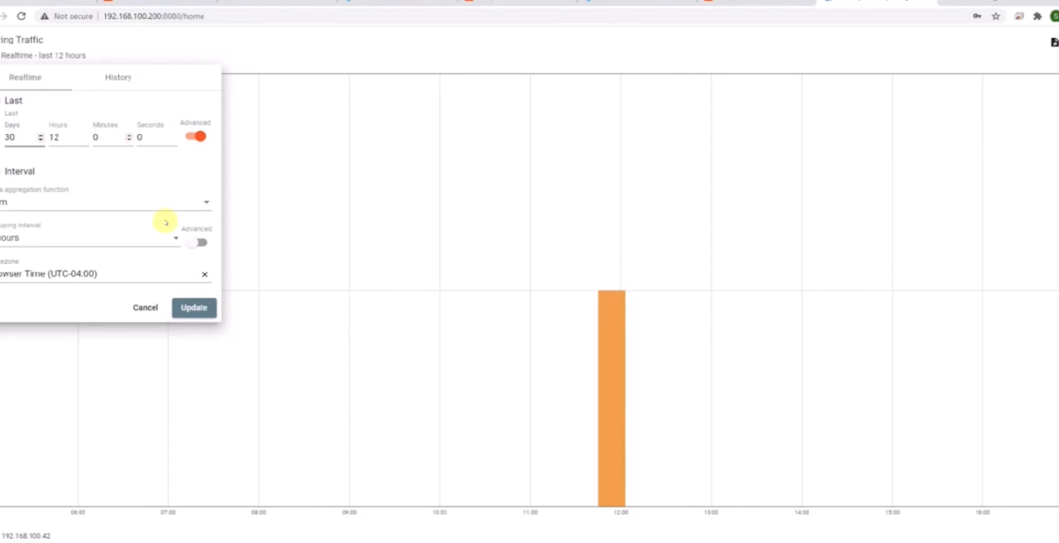
{"action": "left_click", "coordinate": [195, 309]}
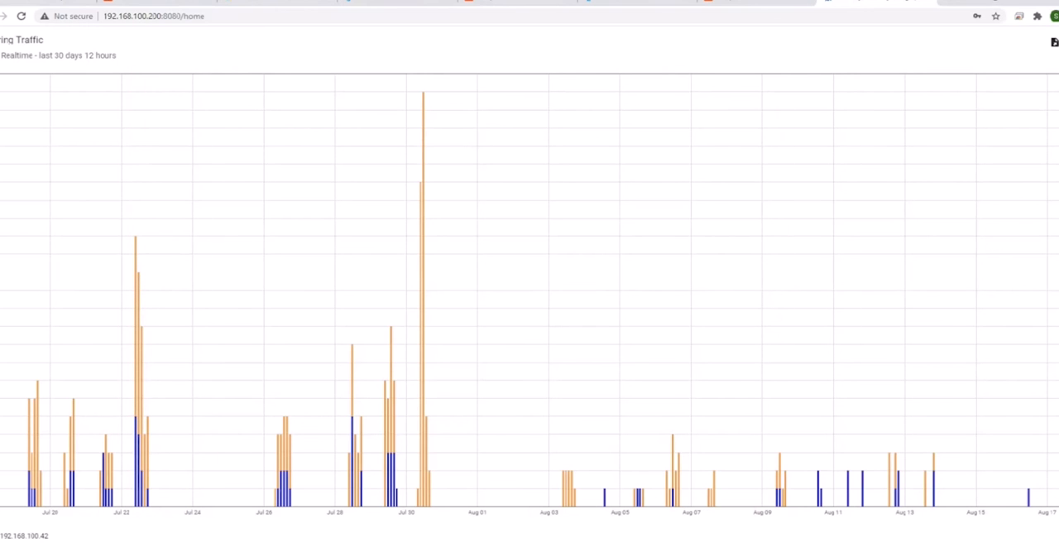
{"action": "left_click", "coordinate": [1054, 42]}
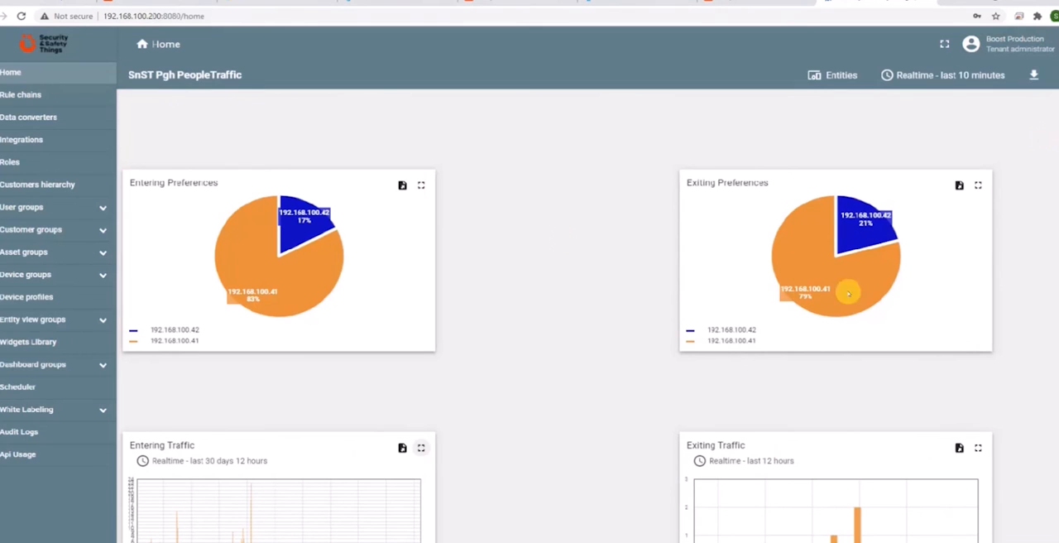